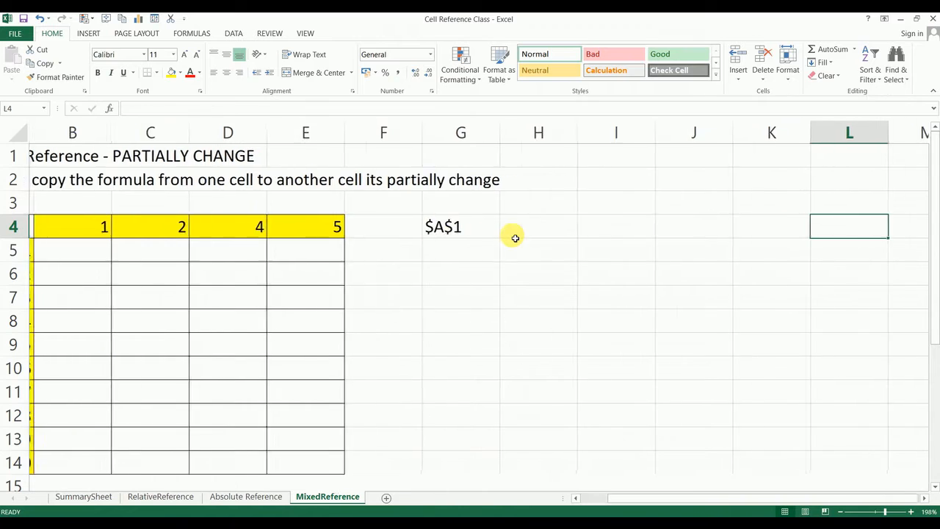
# Enter the note "COLUMN AND ROW DOES NOT CHANGE WHEN COPIED" in cell H4, beside the $A$1 reference
pyautogui.press('Left')
pyautogui.press('Left')
pyautogui.press('Left')
pyautogui.press('Left')
pyautogui.press('Left')
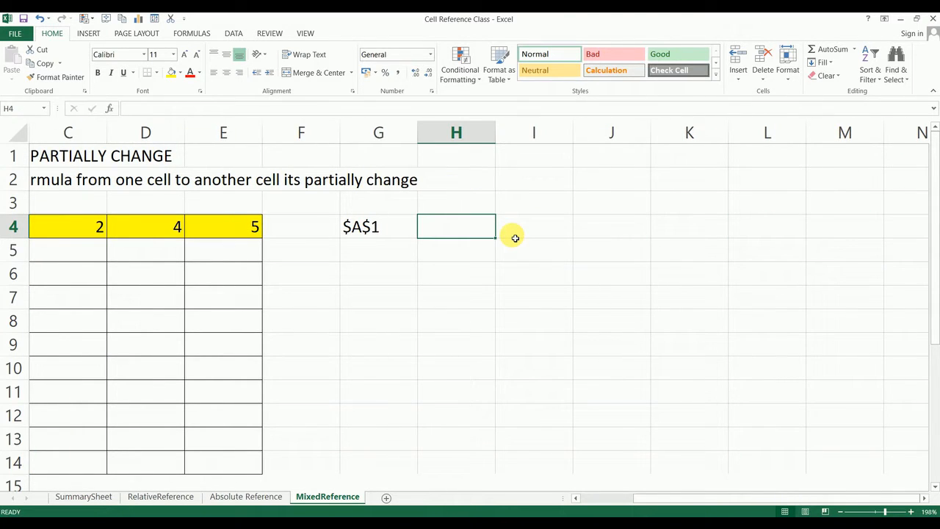
pyautogui.write('CO')
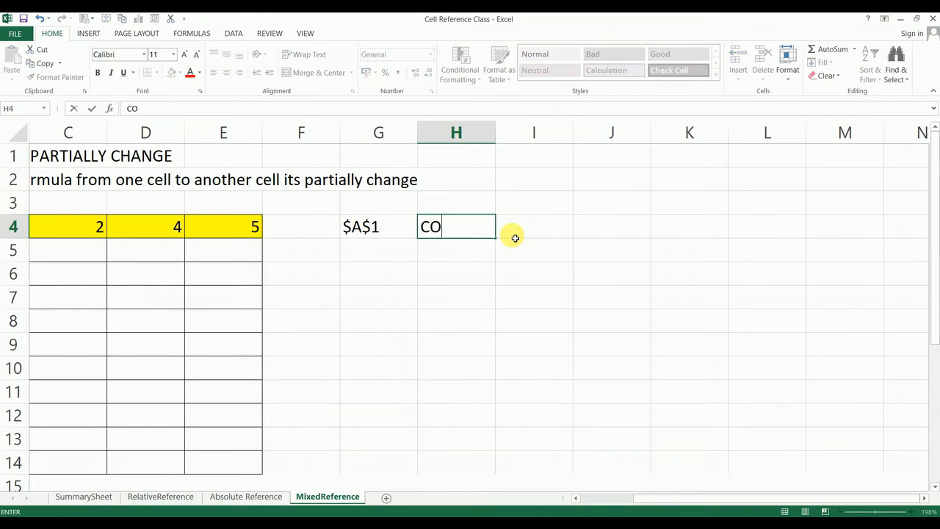
pyautogui.write('LUMN AND')
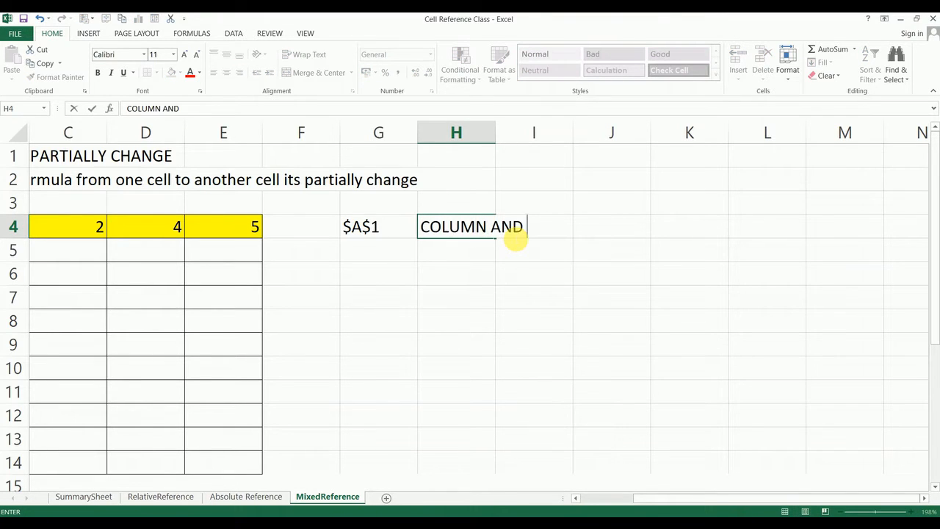
pyautogui.write(' ROW DOES  O')
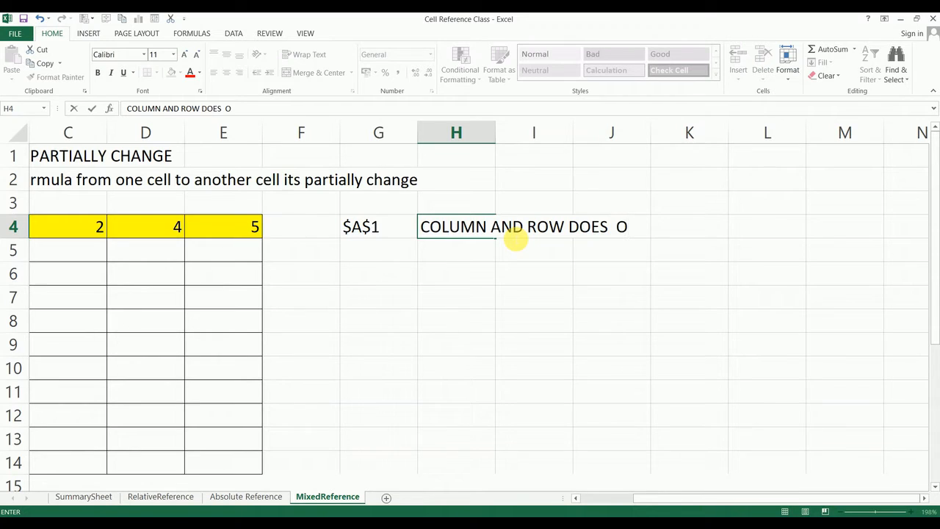
pyautogui.press('BackSpace')
pyautogui.write('NOT CHANGE W')
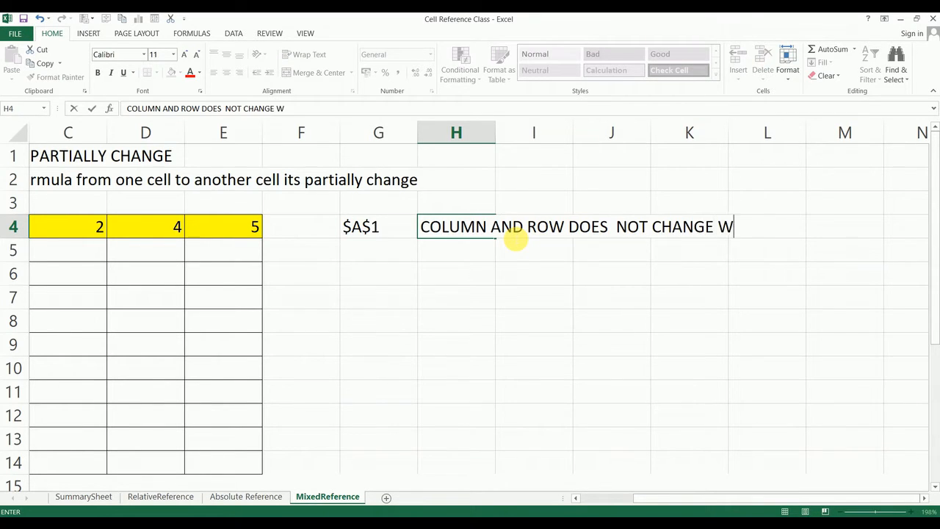
pyautogui.write('HEN COPIED')
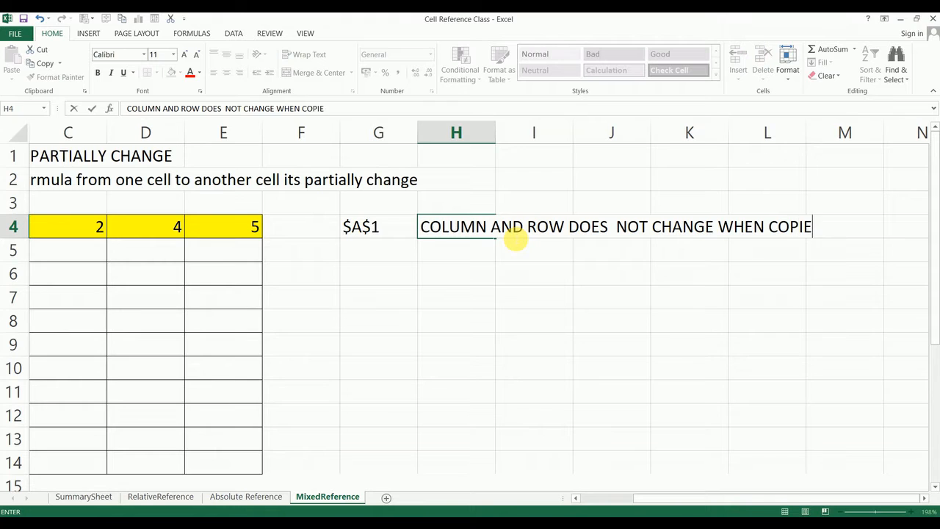
pyautogui.press('Return')
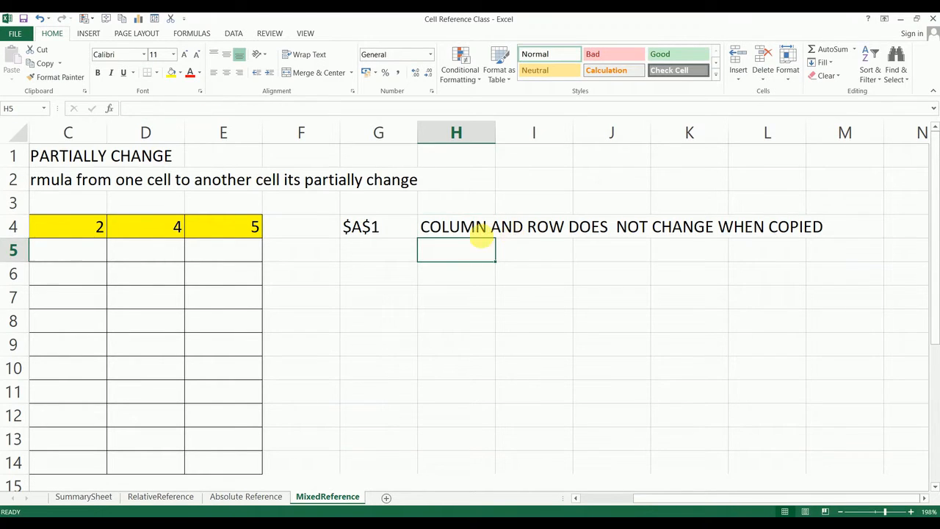
pyautogui.click(363, 230)
pyautogui.click(439, 228)
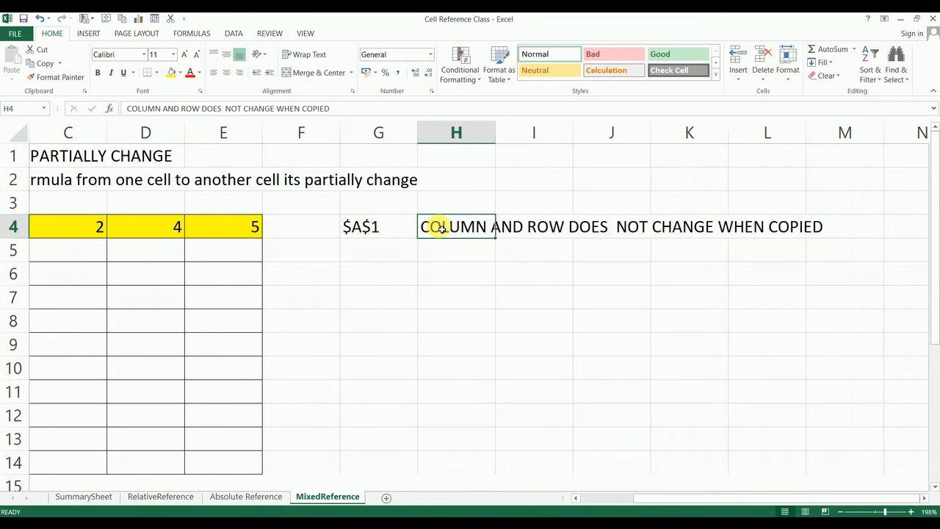
pyautogui.click(377, 226)
pyautogui.click(452, 229)
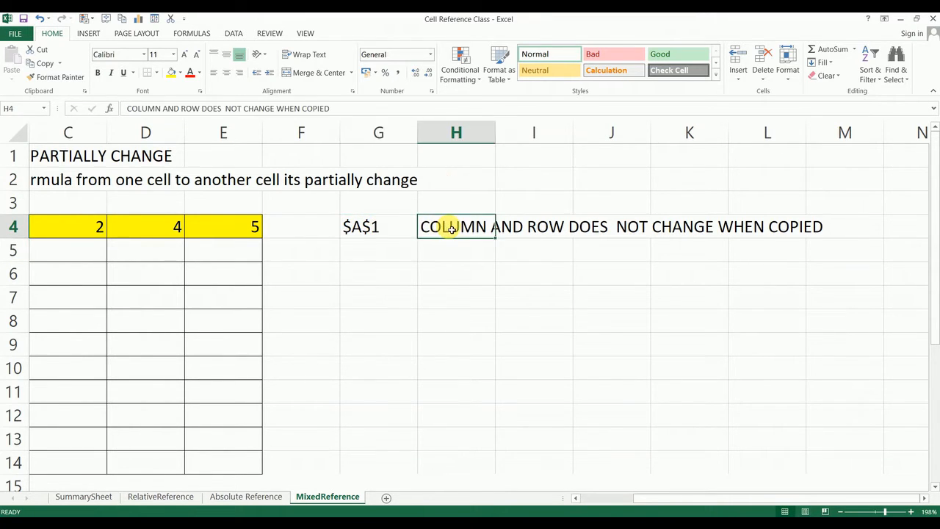
pyautogui.click(379, 233)
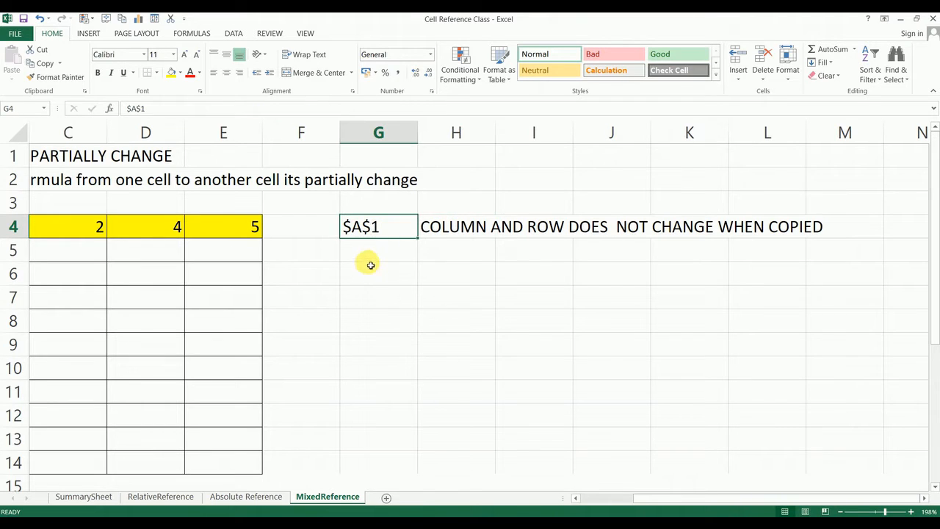
pyautogui.click(367, 258)
pyautogui.click(366, 225)
# Enter the reference $A1 in cell G5 and the note "COLUMN DOES NOT CHANGE WHEN COPIED" in H5
pyautogui.click(373, 255)
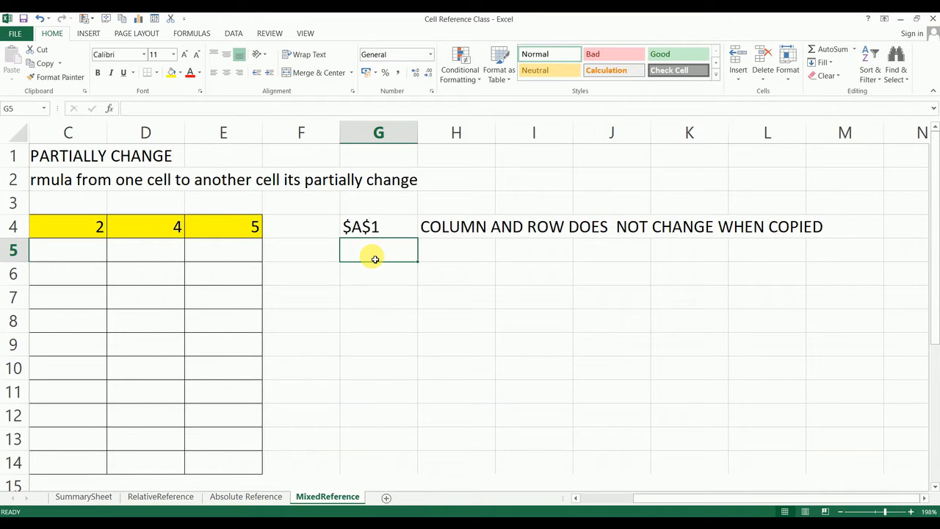
pyautogui.write('$A1')
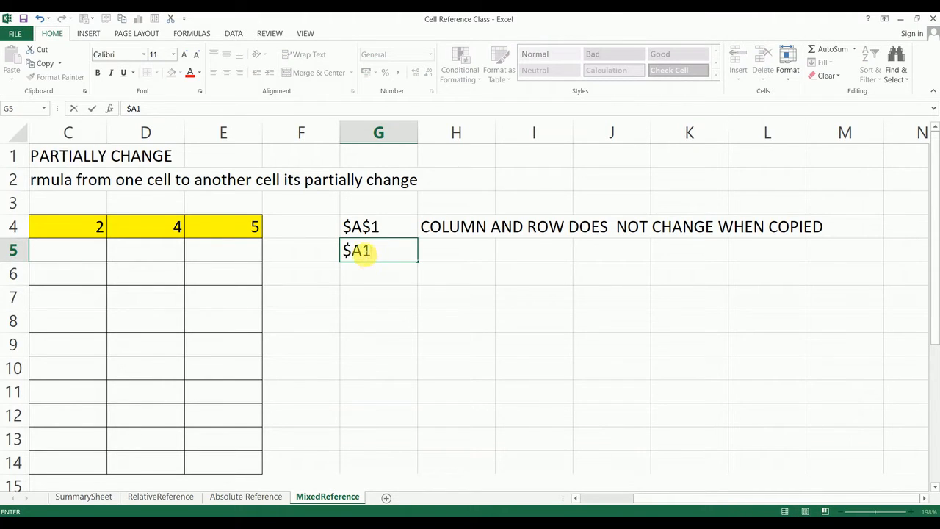
pyautogui.press('Tab')
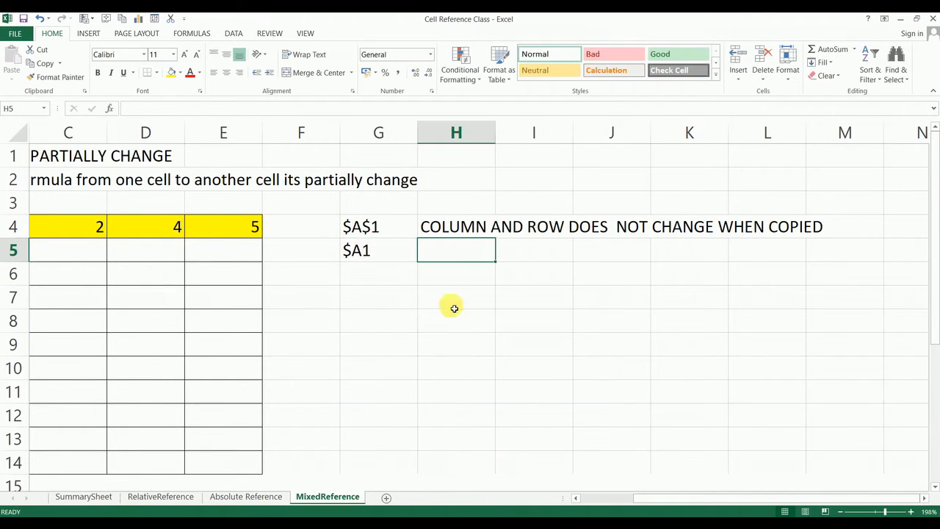
pyautogui.write('COLUMN')
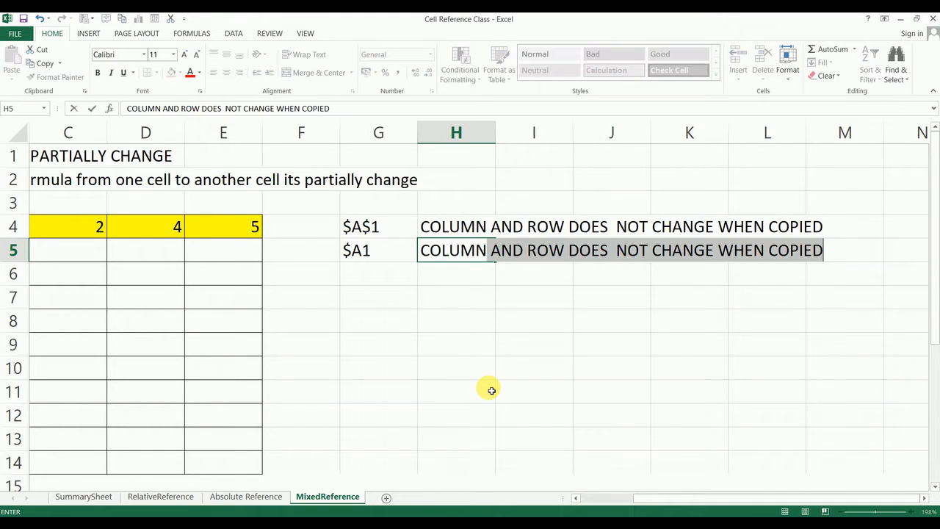
pyautogui.write(' DOES NOT CHANGE ')
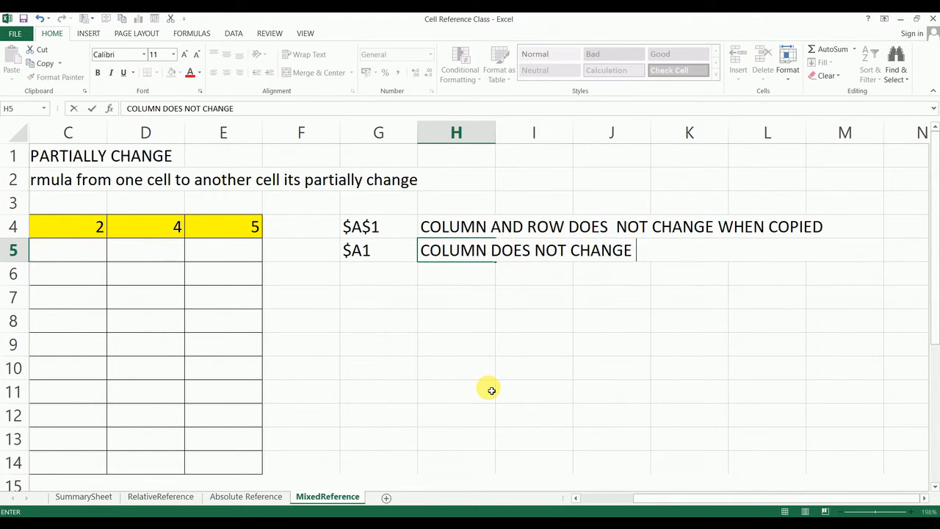
pyautogui.write('WHEN ')
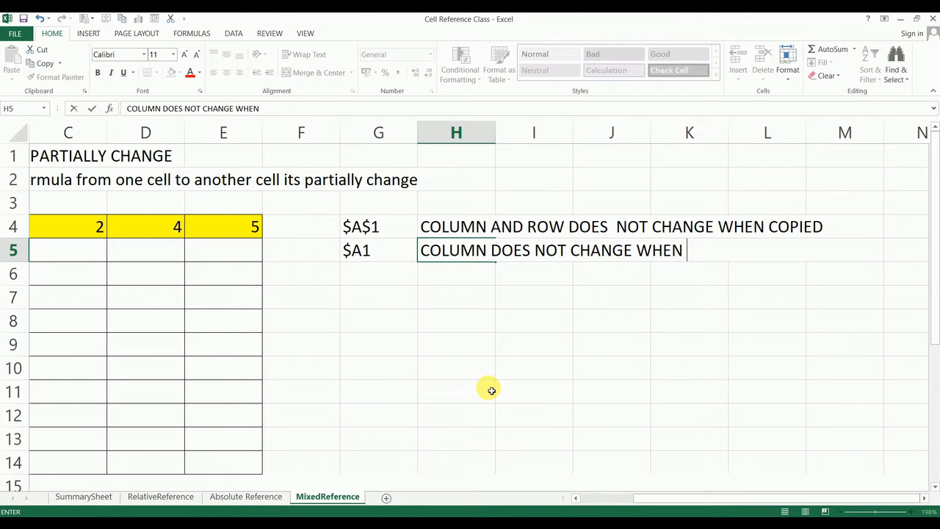
pyautogui.write('COPIED')
pyautogui.press('Return')
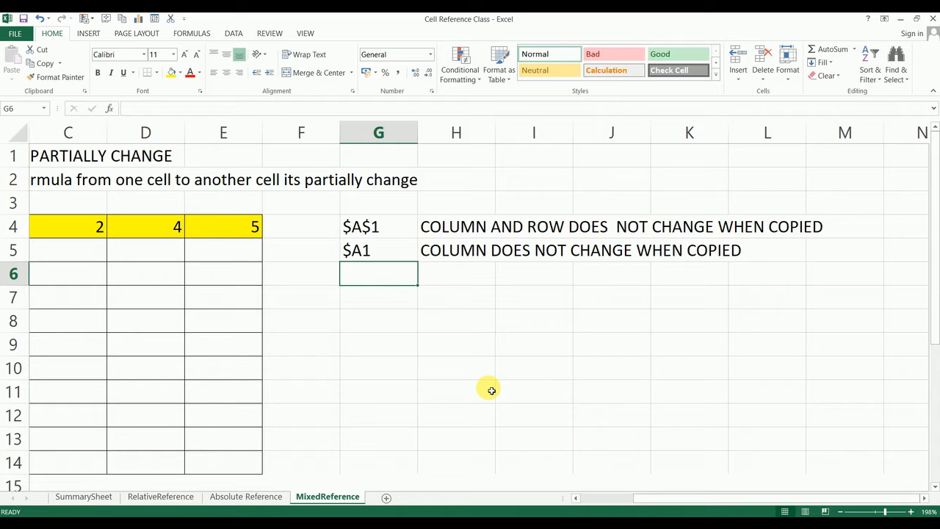
pyautogui.click(373, 251)
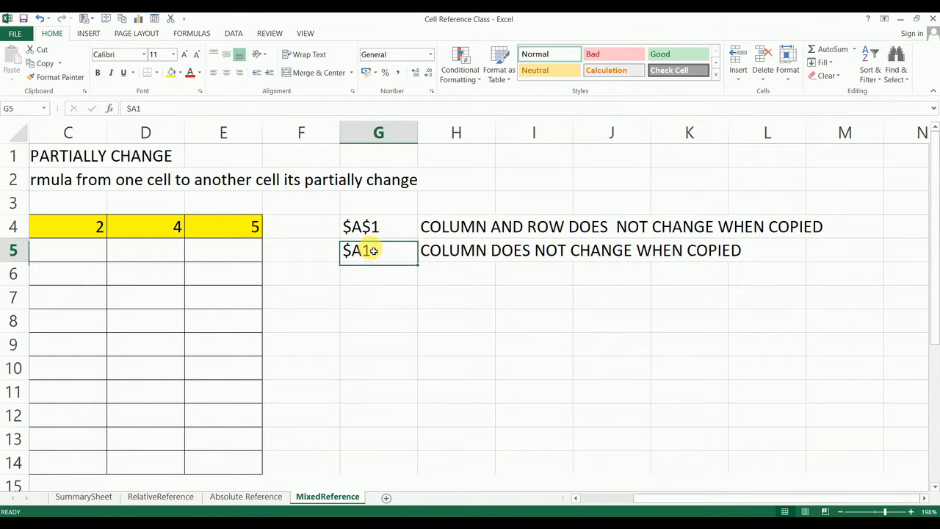
pyautogui.click(434, 247)
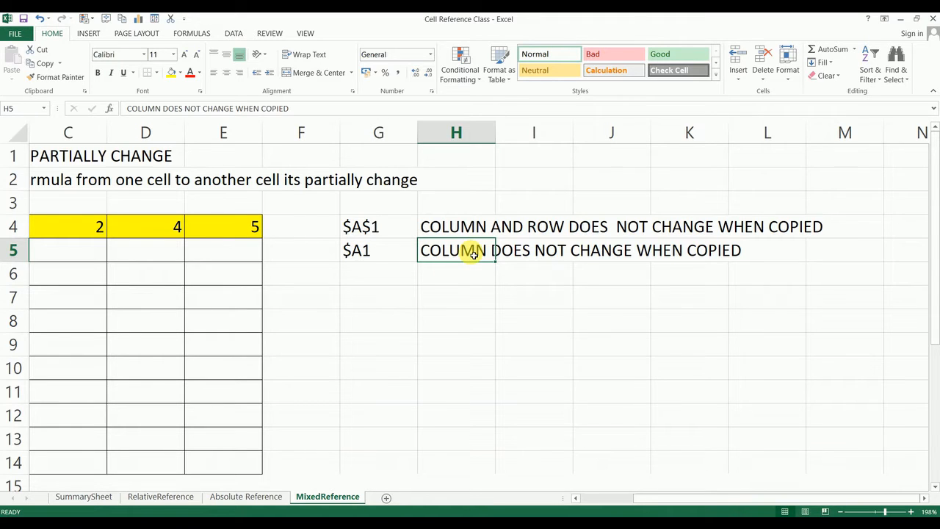
pyautogui.click(360, 250)
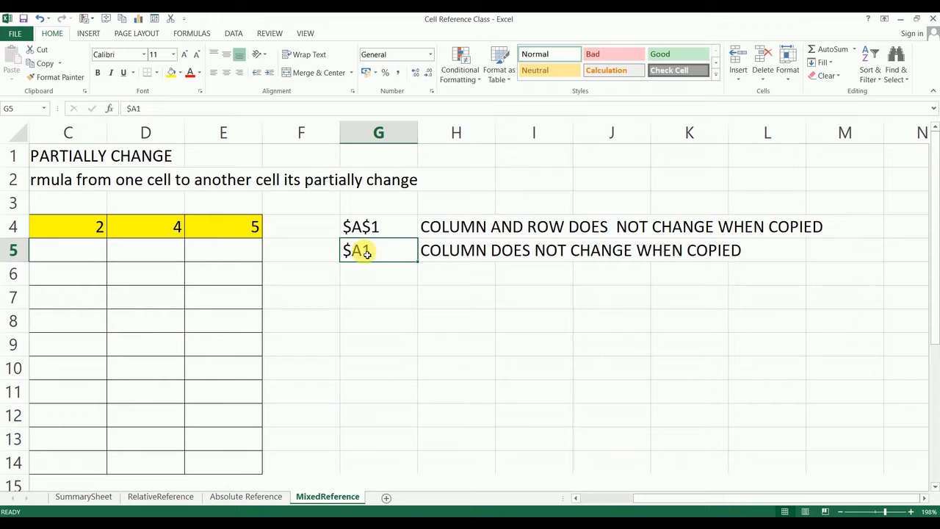
pyautogui.click(369, 276)
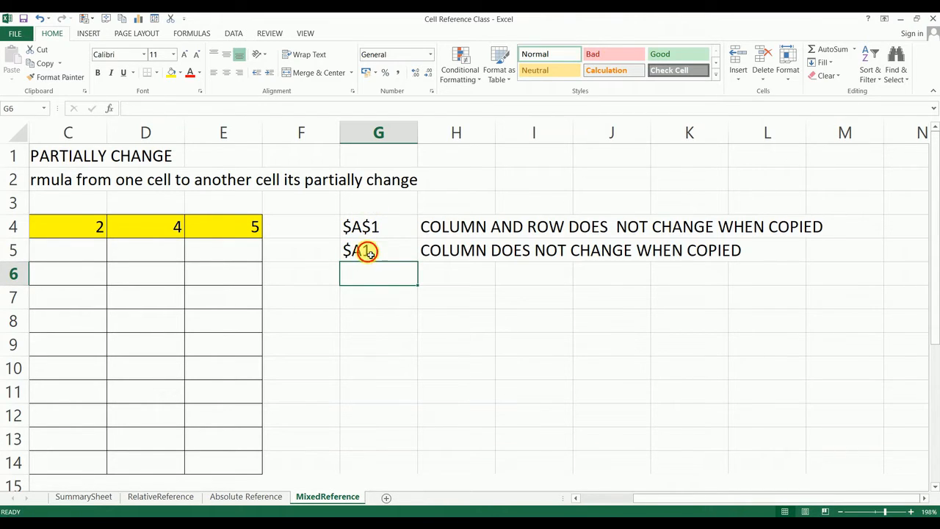
pyautogui.click(369, 253)
pyautogui.click(370, 276)
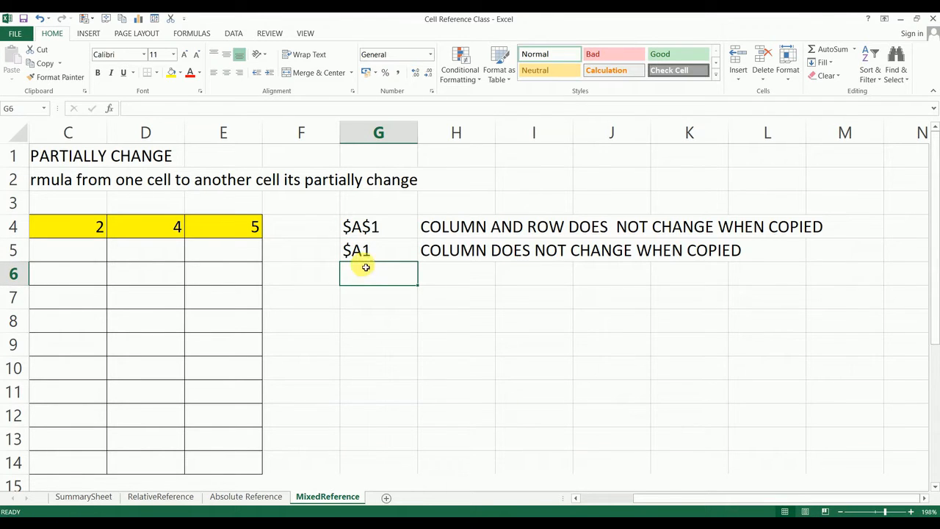
pyautogui.click(363, 251)
pyautogui.click(433, 252)
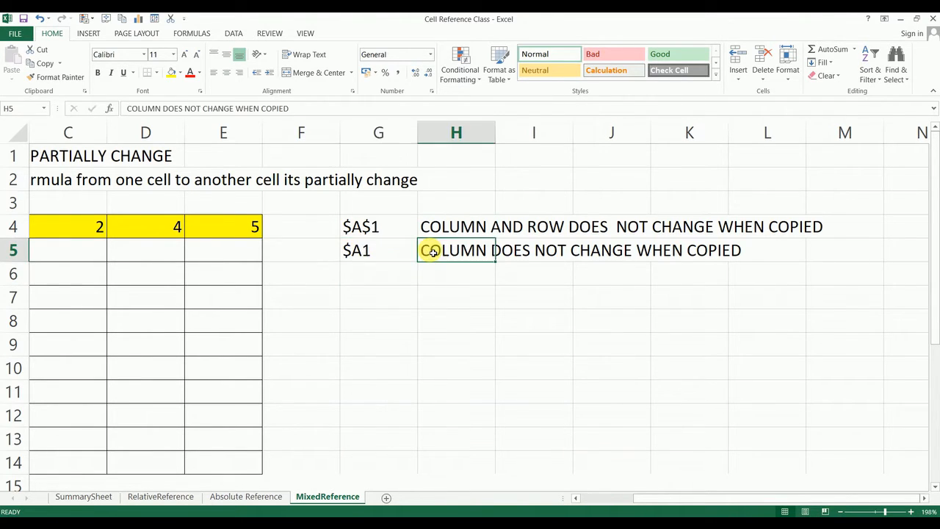
pyautogui.click(377, 253)
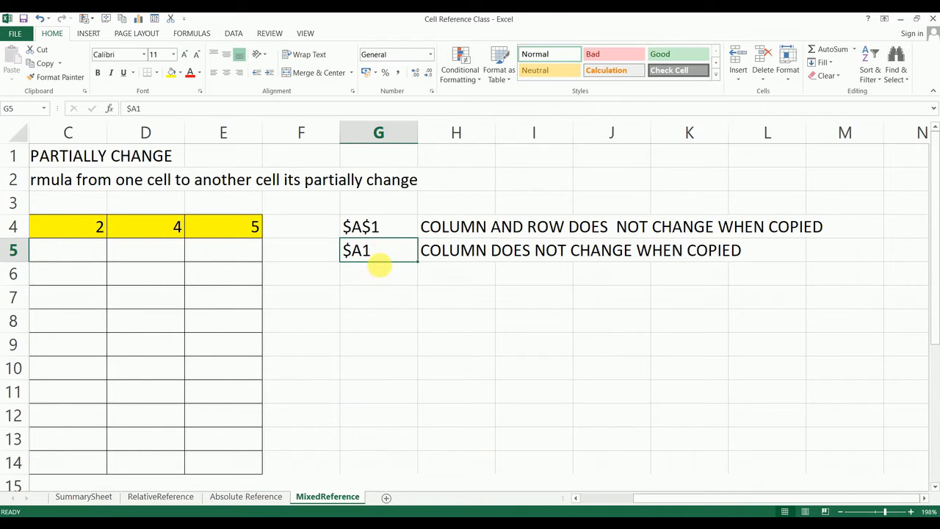
# Enter the reference A$1 in cell G6 and the note "ROW DOES NOT CHANGE WHEN COPIED" in H6
pyautogui.click(380, 277)
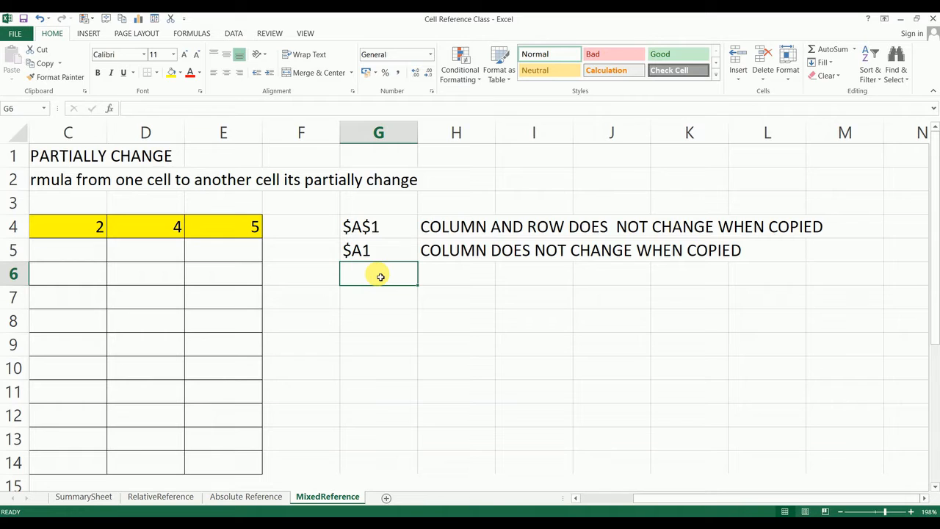
pyautogui.write('A$1')
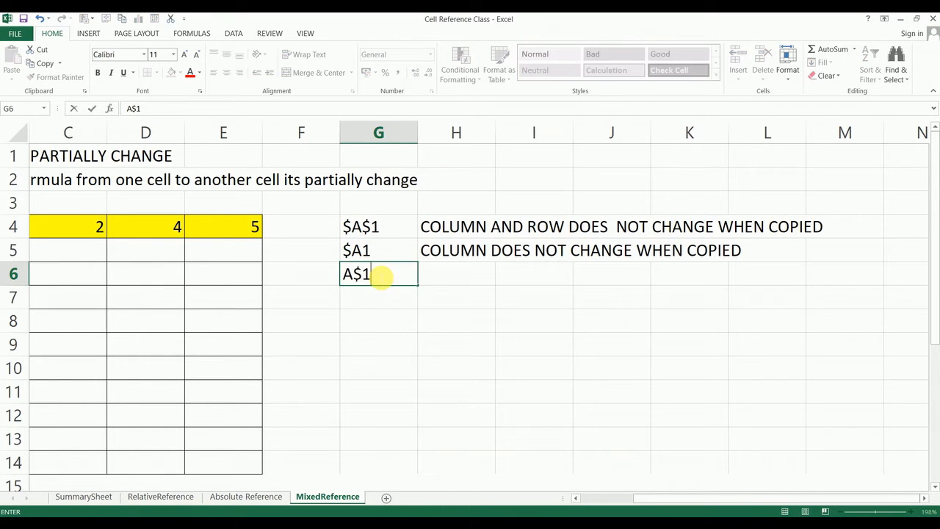
pyautogui.press('Tab')
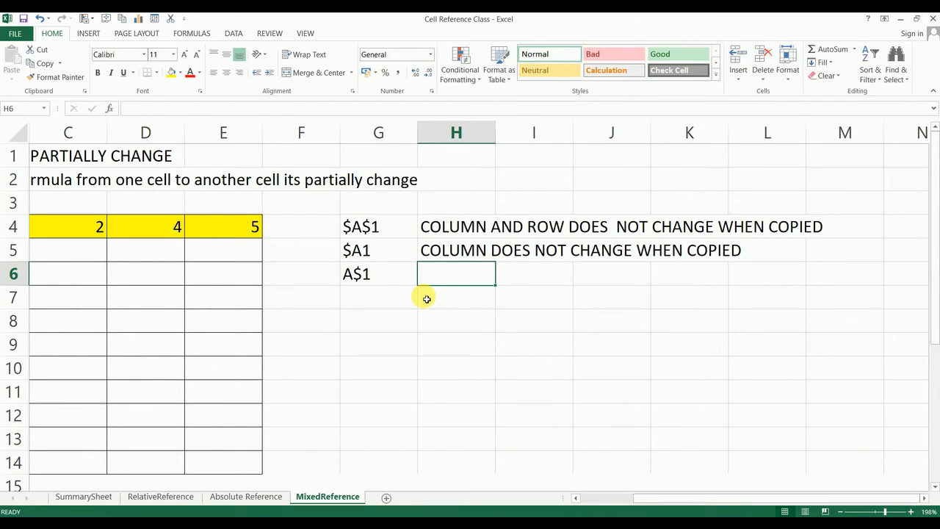
pyautogui.write('ROW DOES NOT CHANGE WHEN CP')
pyautogui.press('BackSpace')
pyautogui.write('OPIED')
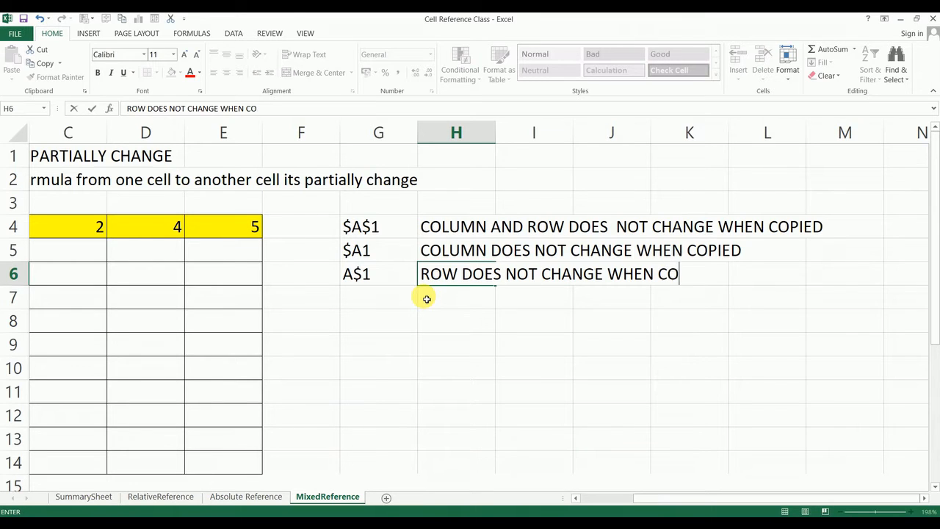
pyautogui.hotkey('ctrl', 'Return')
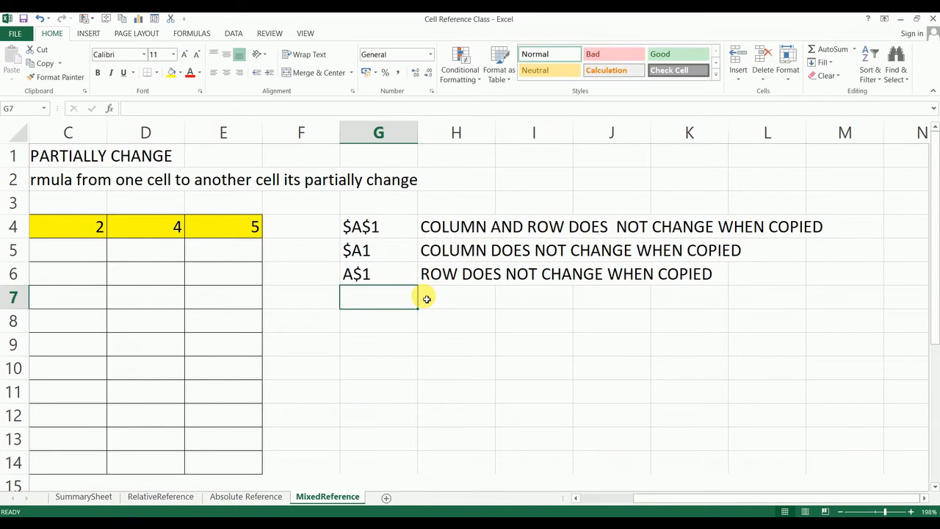
pyautogui.click(384, 279)
pyautogui.click(445, 278)
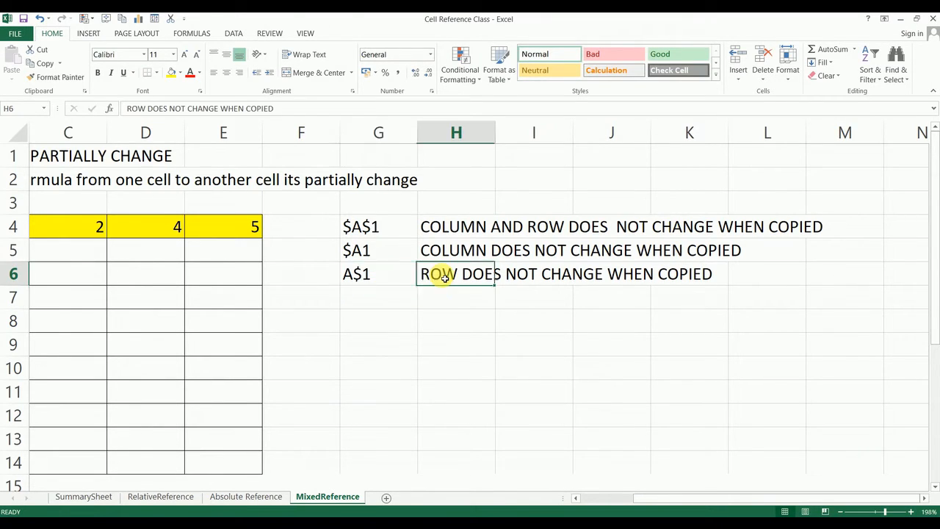
pyautogui.click(374, 283)
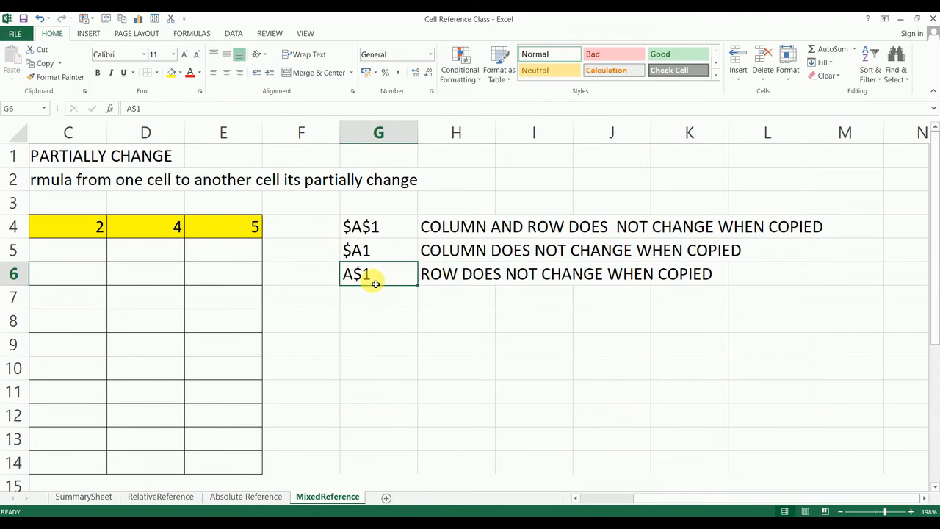
pyautogui.click(440, 277)
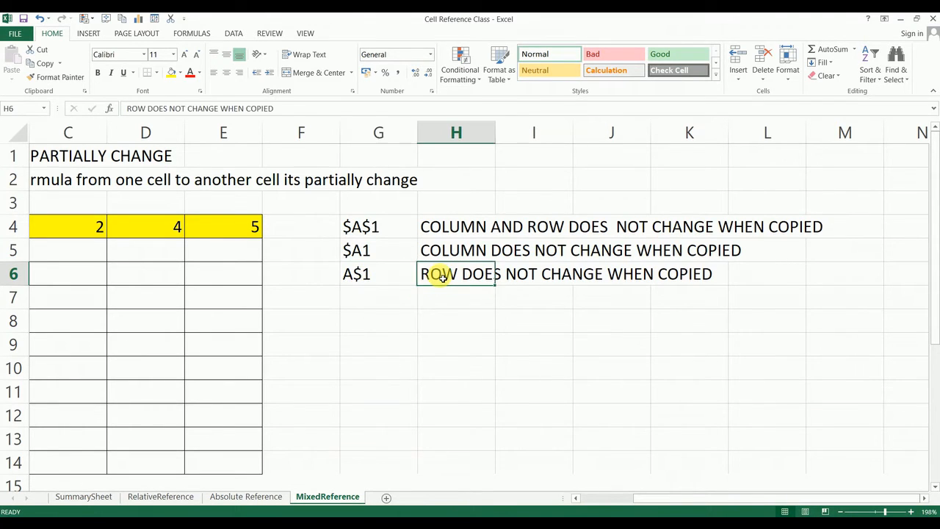
pyautogui.click(363, 273)
pyautogui.click(367, 301)
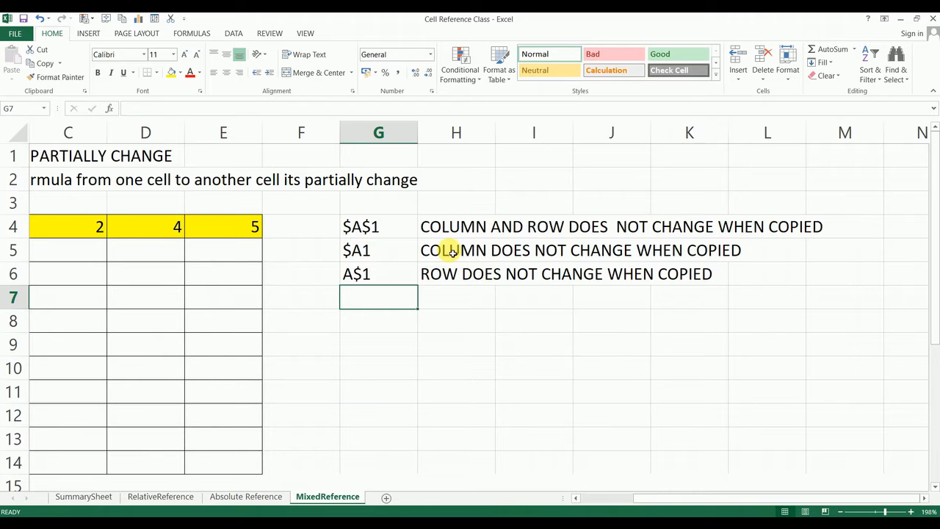
# Go back to the EX-1 table and select cell A5, its first row heading
pyautogui.click(357, 253)
pyautogui.press('Left')
pyautogui.press('Left')
pyautogui.press('Left')
pyautogui.press('Left')
pyautogui.press('Left')
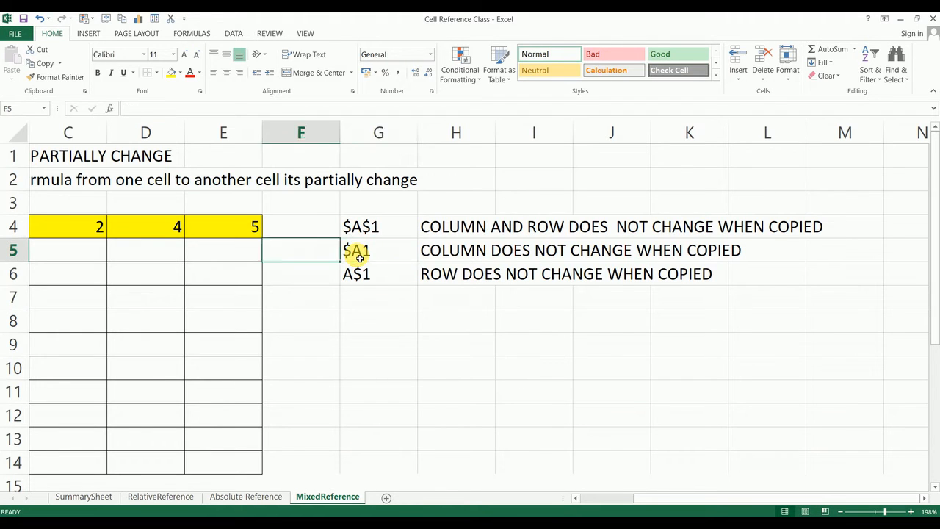
pyautogui.press('Left')
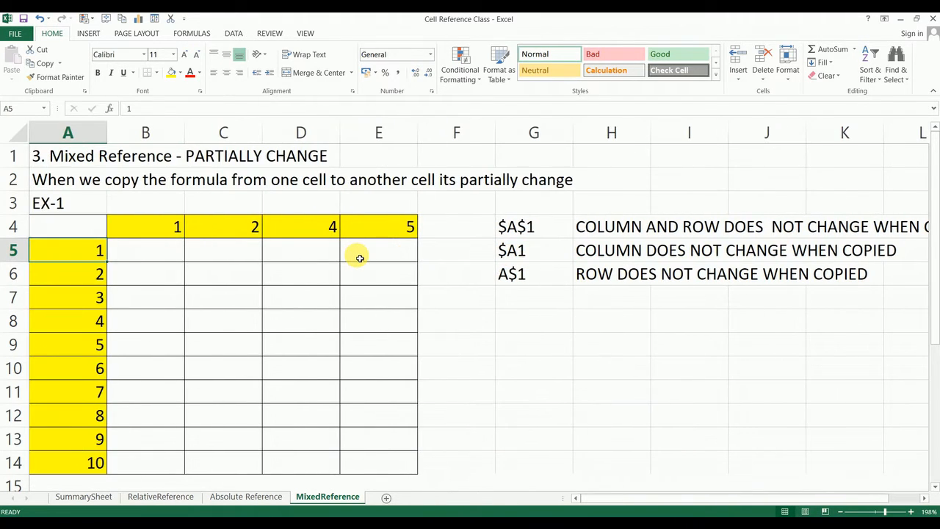
# Correct the EX-1 table's column headings by setting D4 to 3 and E4 to 4
pyautogui.press('Right')
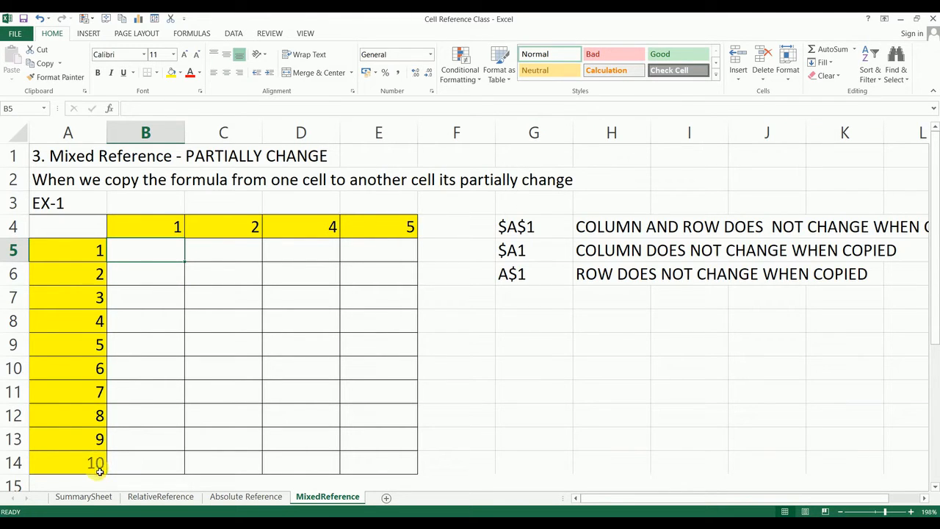
pyautogui.click(310, 231)
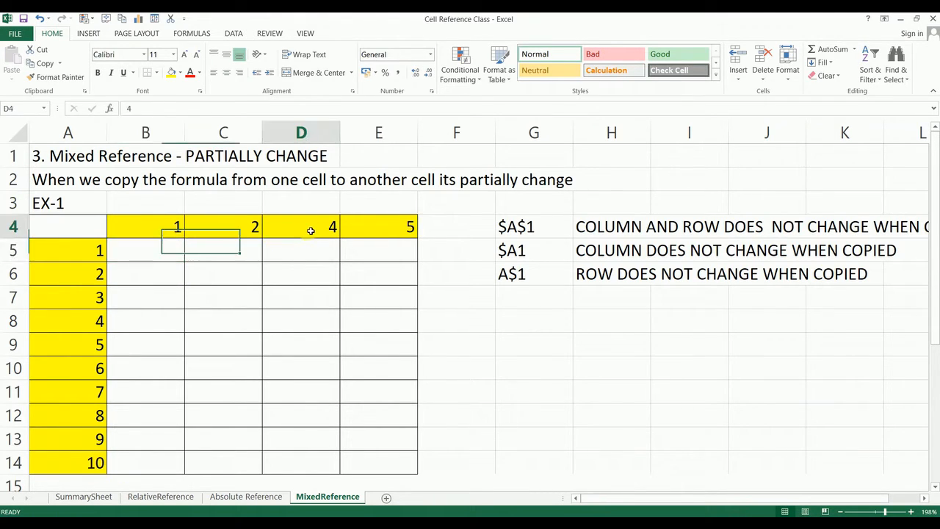
pyautogui.write('3')
pyautogui.press('Tab')
pyautogui.write('4')
pyautogui.press('Tab')
pyautogui.press('Left')
pyautogui.press('Left')
pyautogui.press('Left')
pyautogui.press('Left')
pyautogui.press('Down')
pyautogui.press('Up')
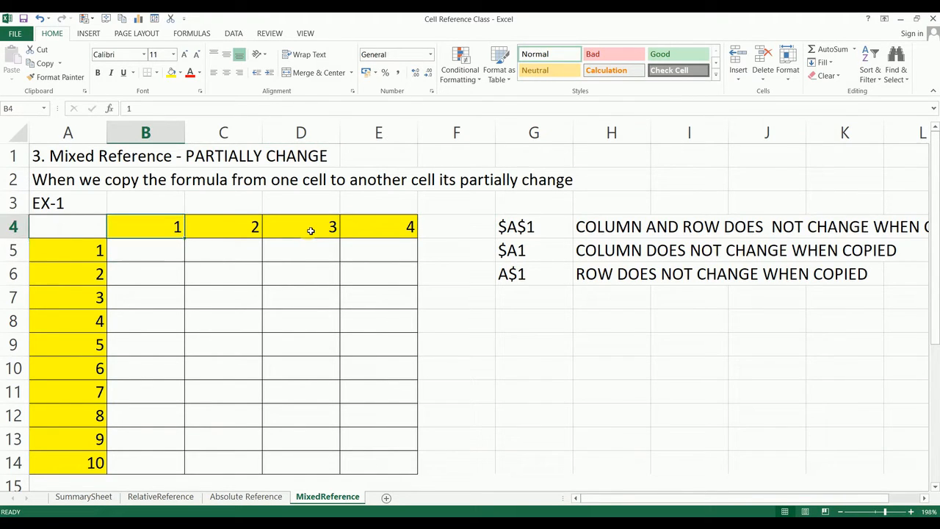
# Walk down the empty cells of column B beside the row headings and return to B5
pyautogui.press('Down')
pyautogui.press('Down')
pyautogui.press('Up')
pyautogui.press('Left')
pyautogui.press('Down')
pyautogui.press('Right')
pyautogui.press('Down')
pyautogui.press('Down')
pyautogui.press('Down')
pyautogui.press('Down')
pyautogui.press('Down')
pyautogui.press('Down')
pyautogui.press('Down')
pyautogui.press('Down')
pyautogui.press('Down')
pyautogui.press('Up')
pyautogui.hotkey('ctrl', 'Up')
pyautogui.press('Down')
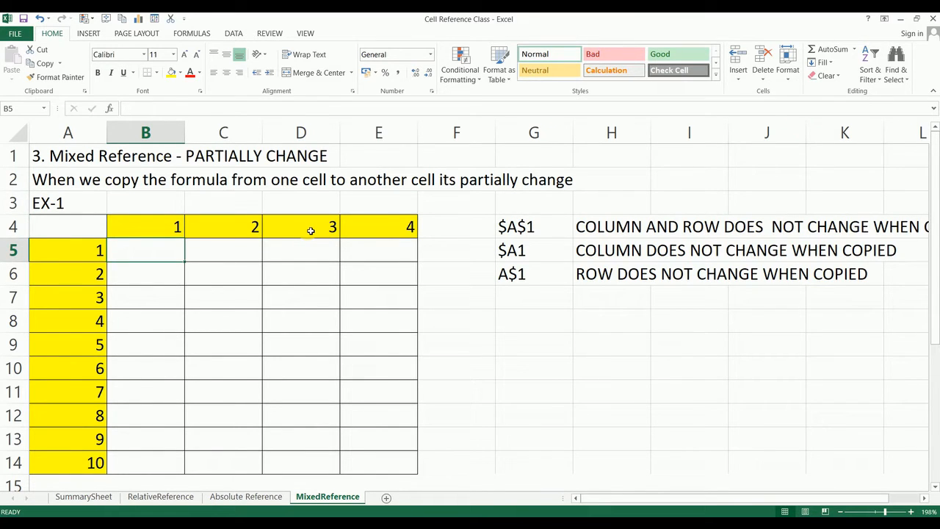
# Enter the relative formula =B4*A5 in cell B5 and review the cells it refers to
pyautogui.write('=')
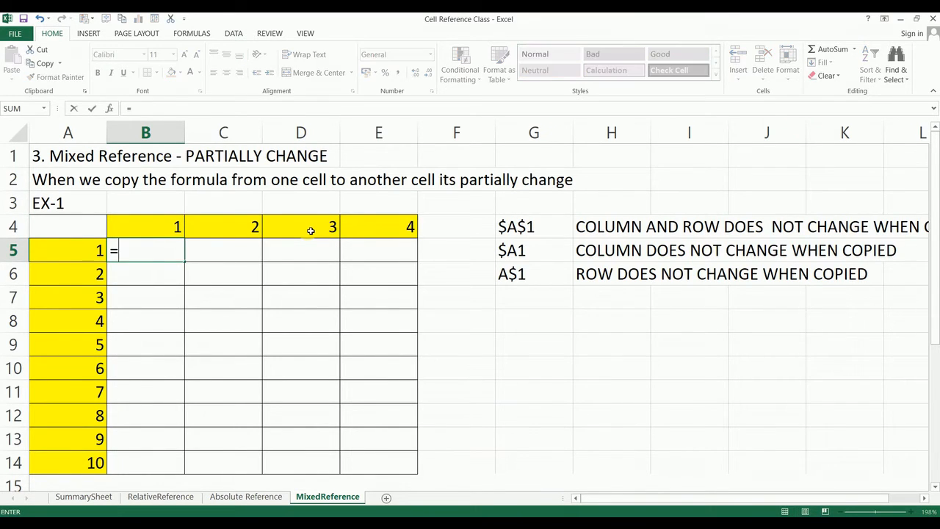
pyautogui.click(166, 234)
pyautogui.write('*')
pyautogui.click(90, 251)
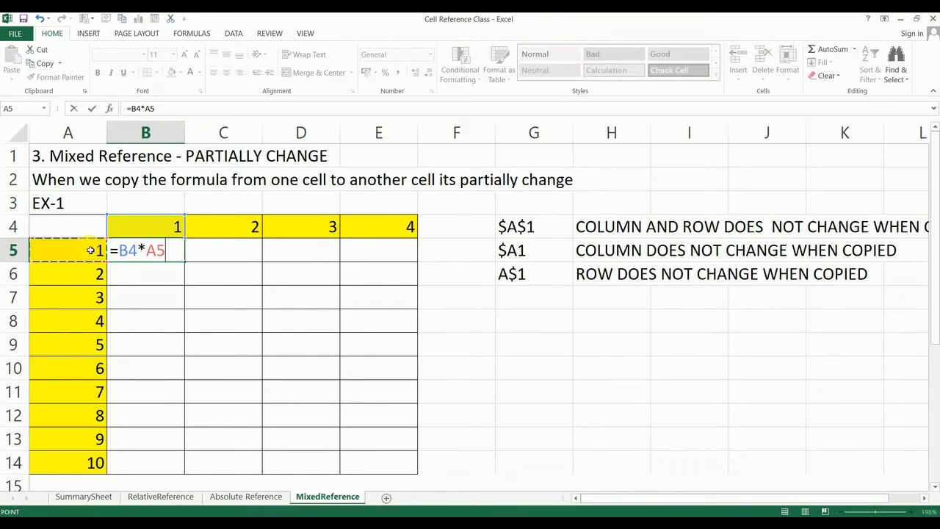
pyautogui.press('Return')
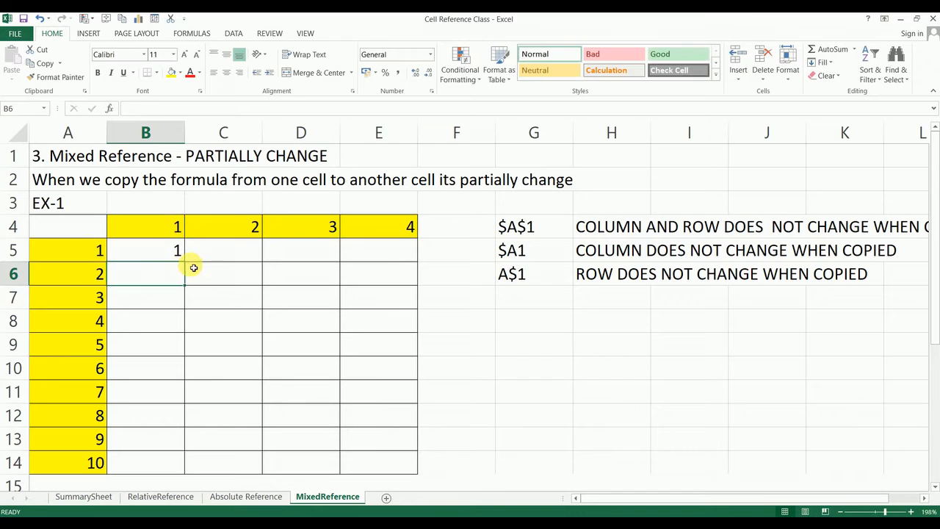
pyautogui.click(171, 255)
pyautogui.doubleClick(171, 255)
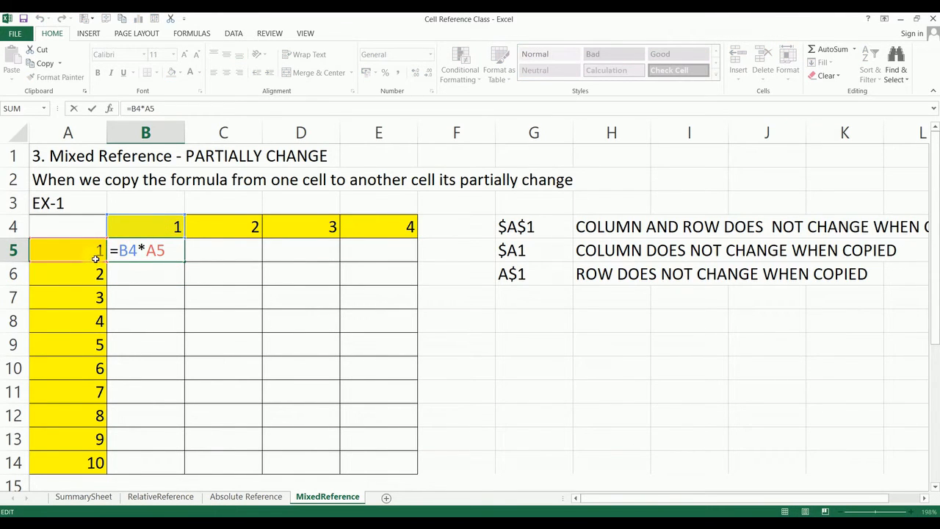
pyautogui.press('Escape')
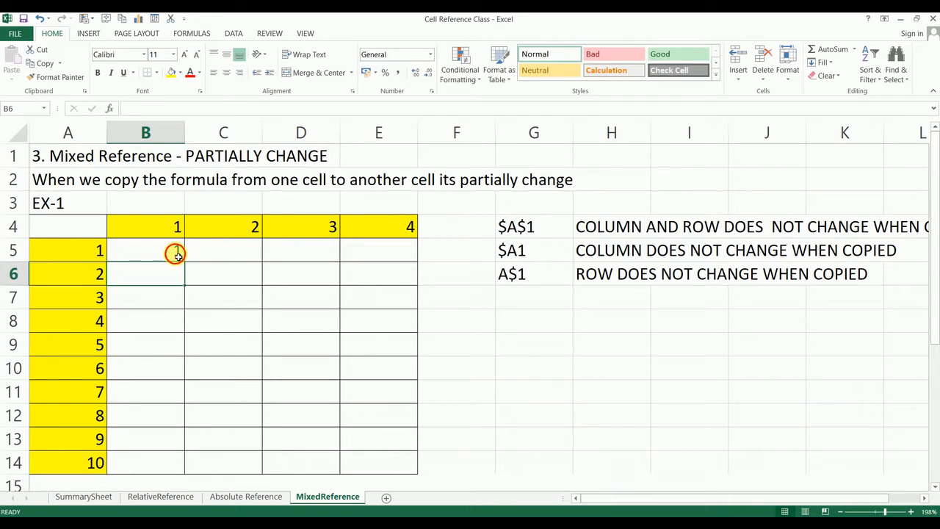
# Fill the B5 formula down to B14 and inspect the references in B5 and B6
pyautogui.moveTo(187, 266); pyautogui.dragTo(179, 473)
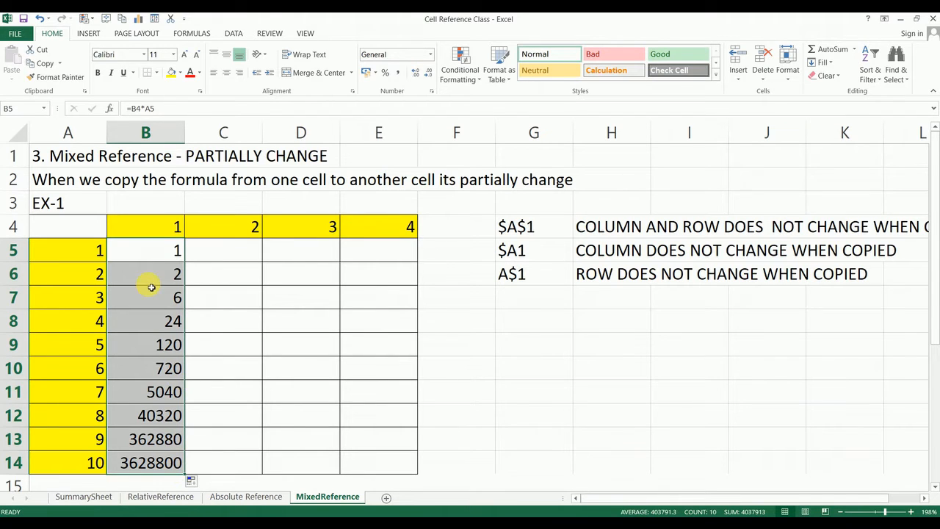
pyautogui.click(170, 254)
pyautogui.doubleClick(170, 254)
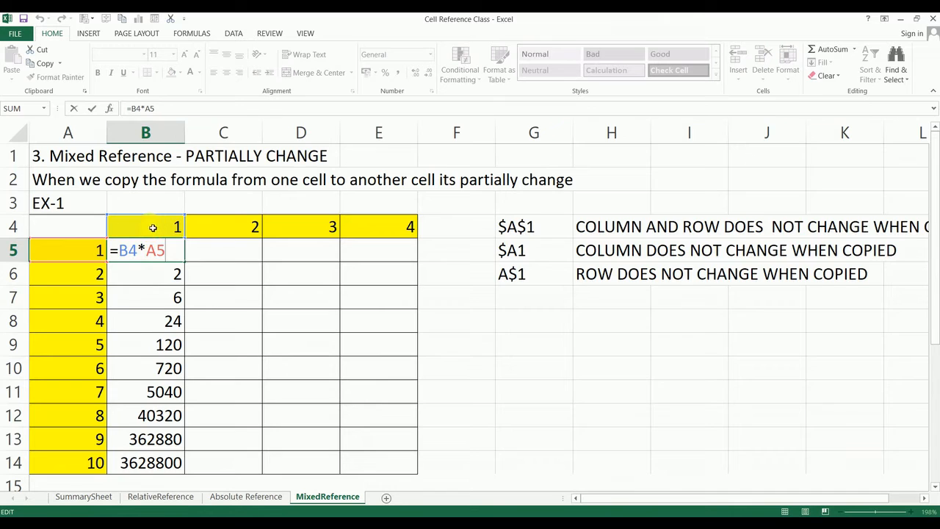
pyautogui.press('Escape')
pyautogui.doubleClick(175, 271)
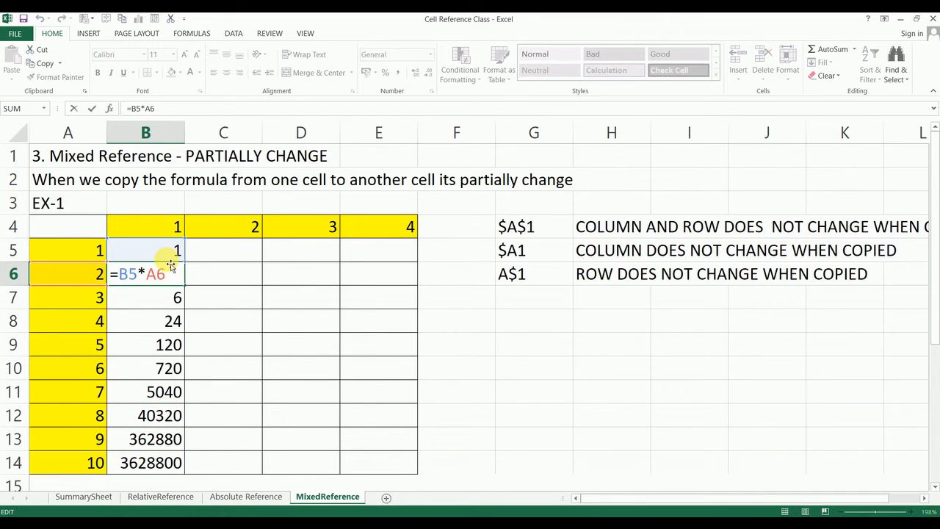
pyautogui.press('Escape')
# Clear the relative-reference formulas from column B, from B5 down to the table's last row
pyautogui.click(176, 255)
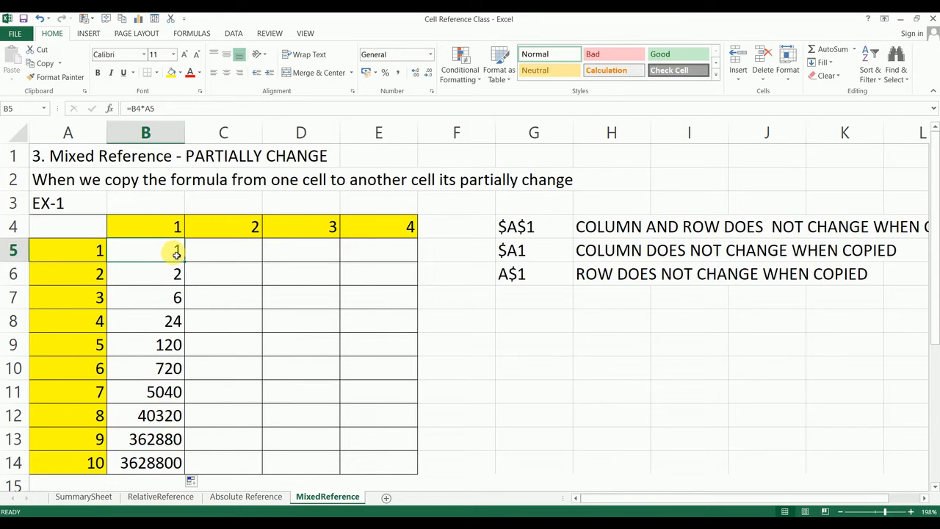
pyautogui.hotkey('shift', 'Down')
pyautogui.hotkey('ctrl', 'shift', 'Down')
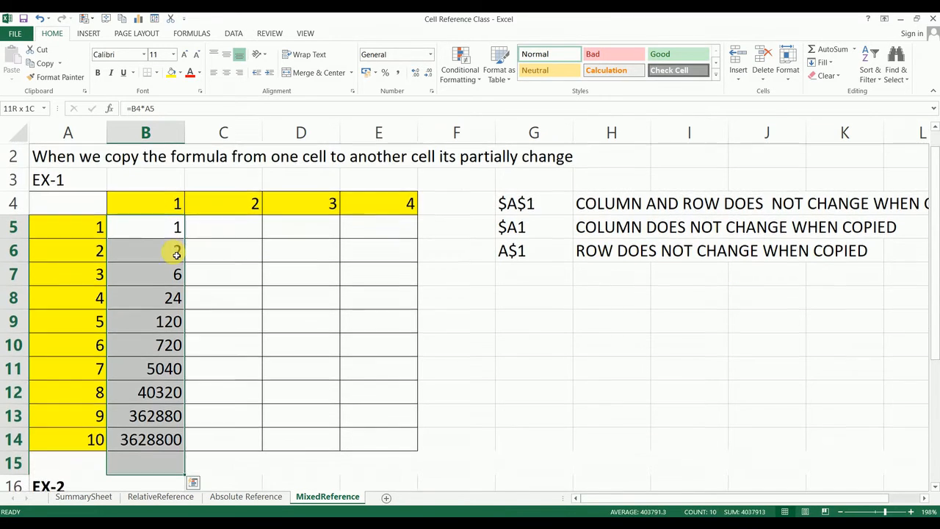
pyautogui.press('Delete')
# Enter the formula =B4*A5 in cell B5, multiplying the column heading by the row heading
pyautogui.press('Up')
pyautogui.press('Up')
pyautogui.press('Down')
pyautogui.press('Down')
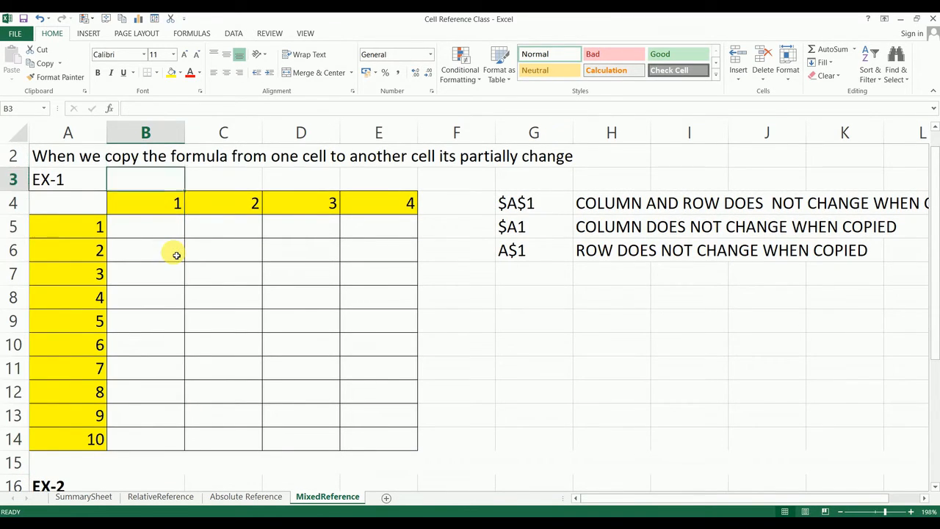
pyautogui.write('=')
pyautogui.click(161, 206)
pyautogui.write('*')
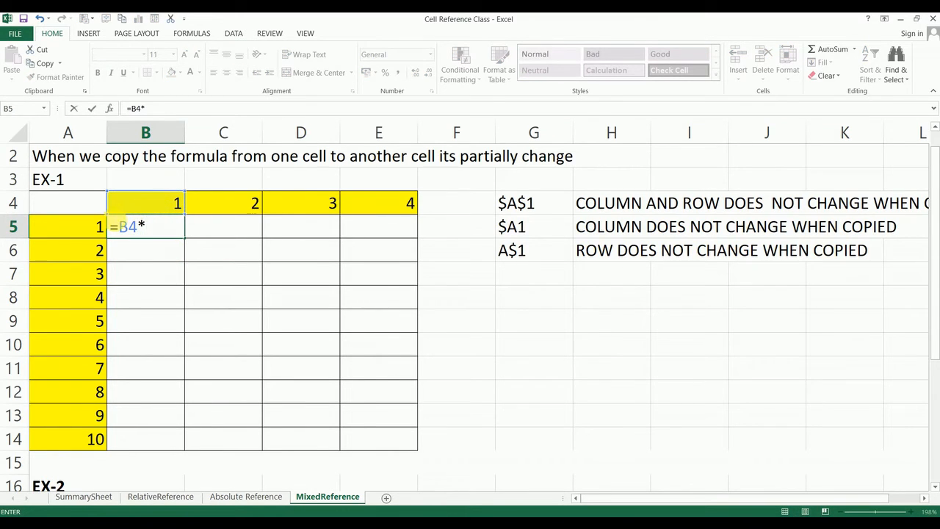
pyautogui.click(96, 226)
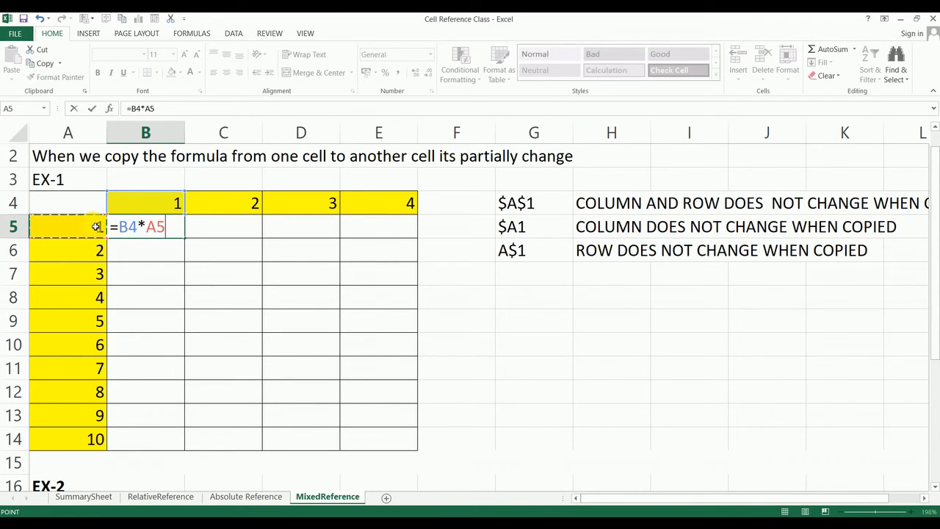
pyautogui.press('Return')
# Make the B4 reference in B5's formula absolute, giving =$B$4*A5, and review the edited formula
pyautogui.doubleClick(150, 227)
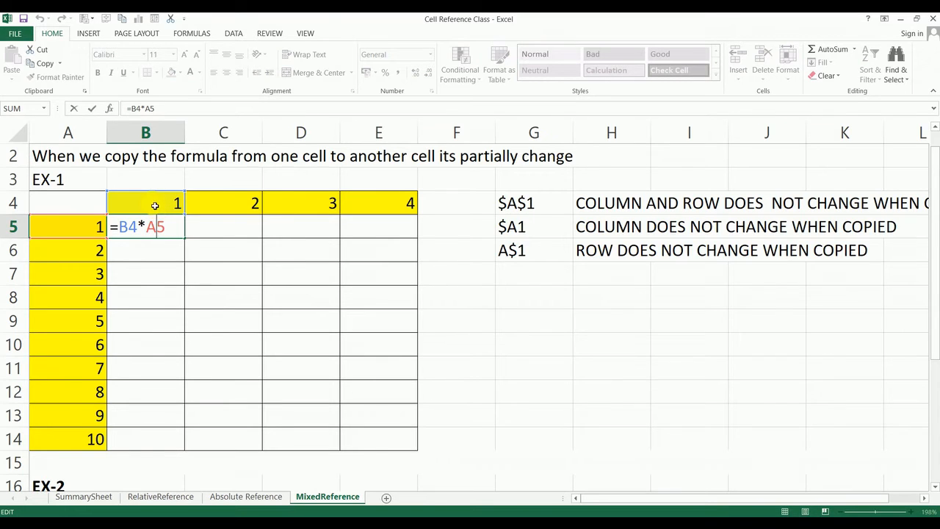
pyautogui.click(155, 227)
pyautogui.click(129, 227)
pyautogui.press('F4')
pyautogui.click(153, 245)
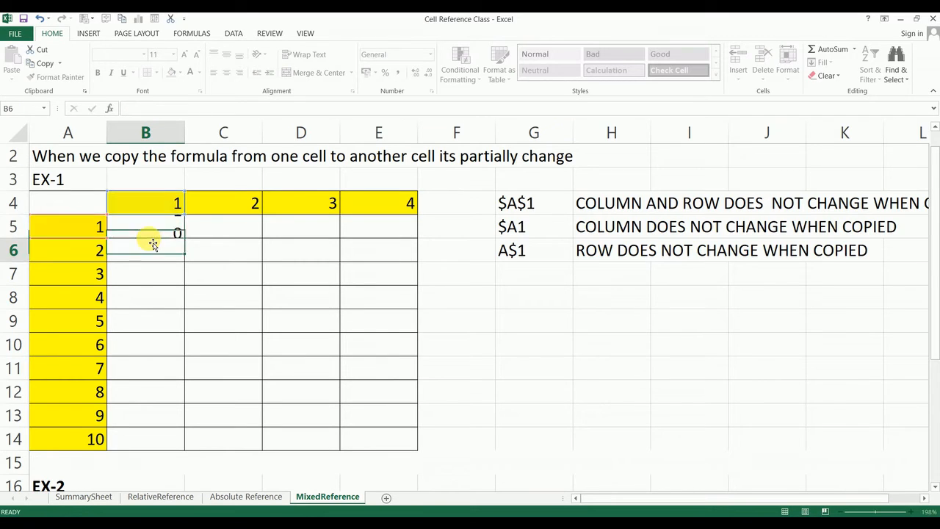
pyautogui.click(153, 234)
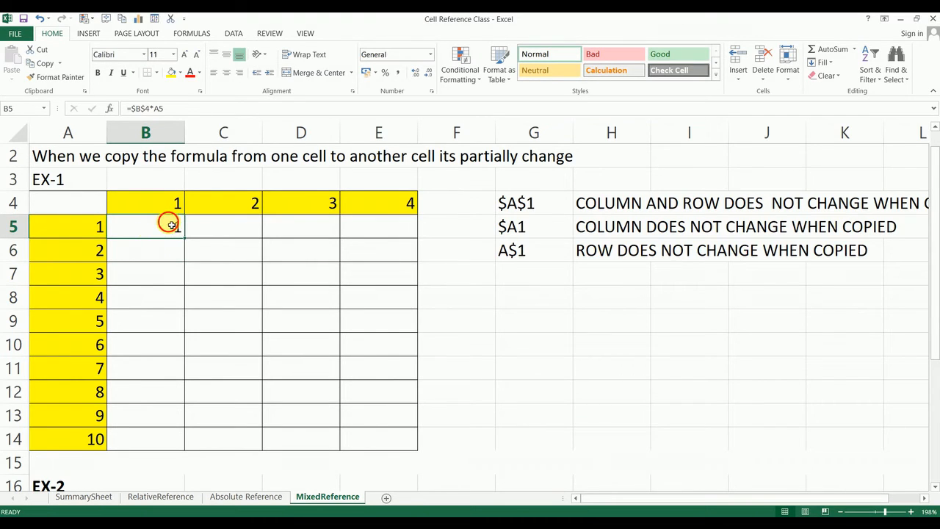
pyautogui.doubleClick(171, 225)
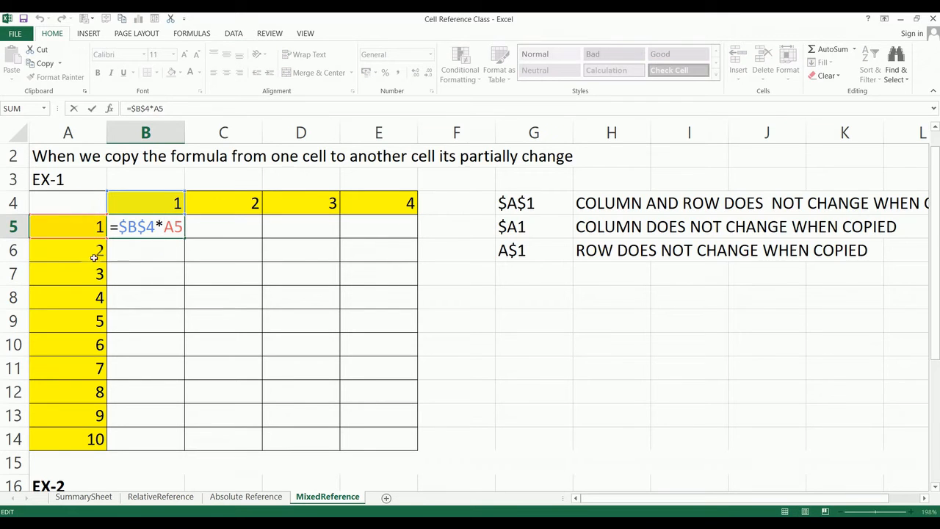
pyautogui.press('Escape')
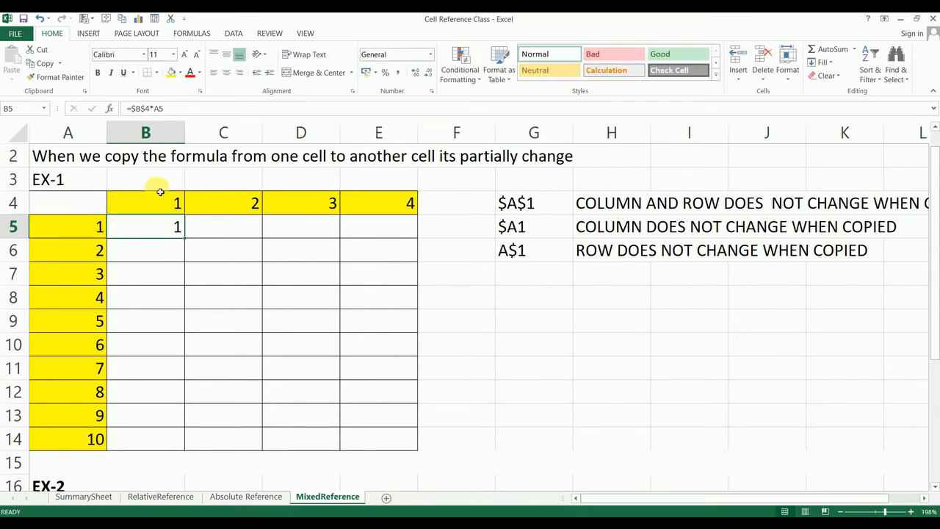
# Fill the formula =$B$4*A5 from B5 down to B14
pyautogui.click(160, 204)
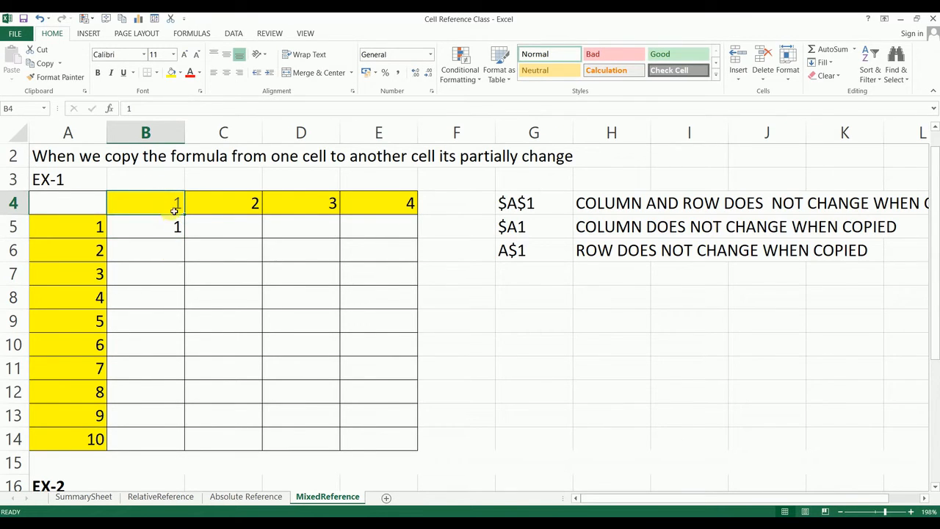
pyautogui.click(175, 225)
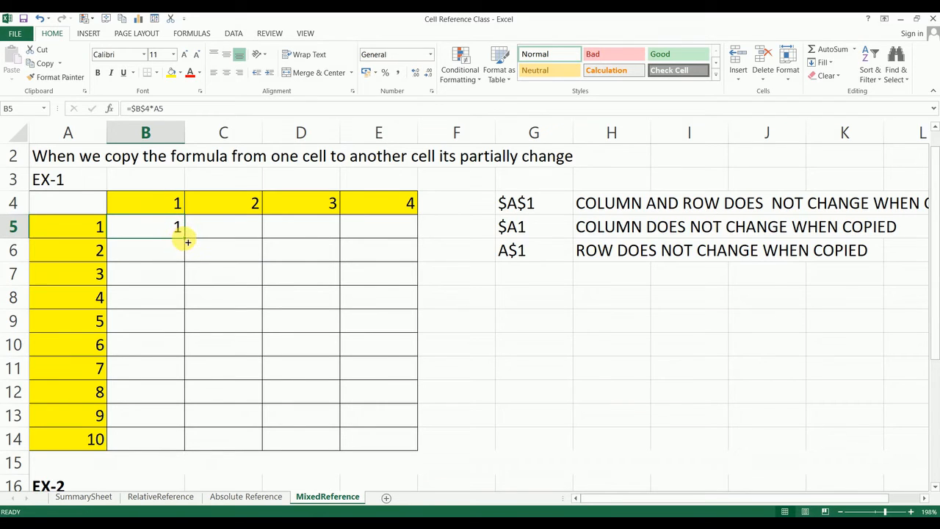
pyautogui.moveTo(187, 242); pyautogui.dragTo(182, 456)
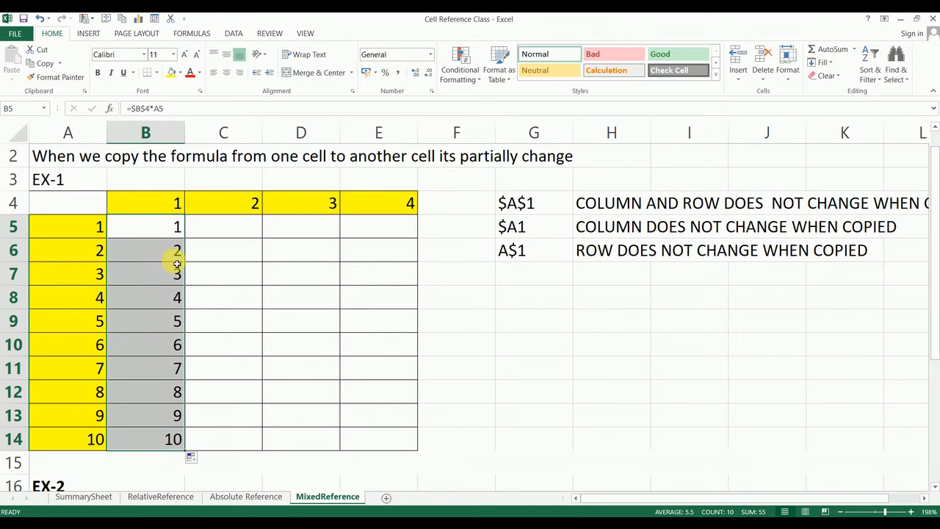
# Inspect the formulas in B5, B6 and B7 to compare how the two references behave when copied
pyautogui.doubleClick(169, 232)
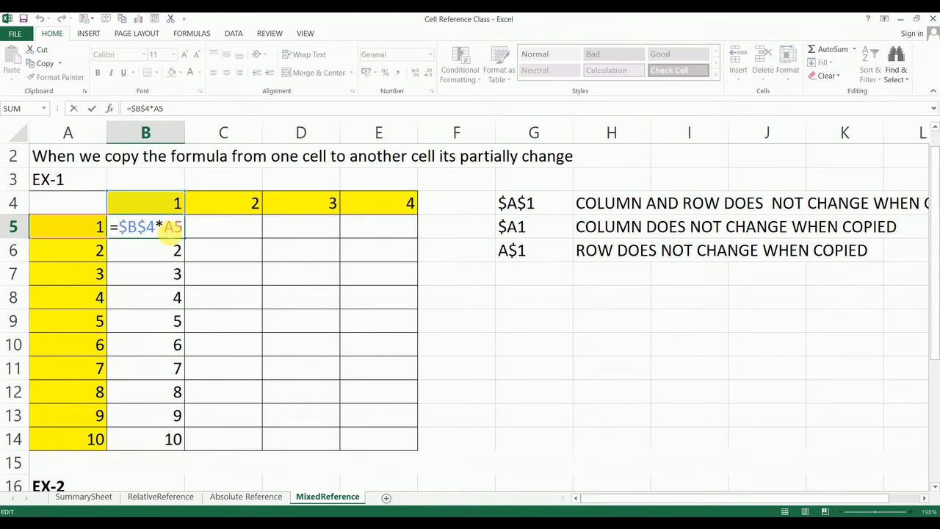
pyautogui.press('Escape')
pyautogui.doubleClick(160, 256)
pyautogui.press('Escape')
pyautogui.doubleClick(152, 273)
pyautogui.press('Escape')
pyautogui.doubleClick(154, 276)
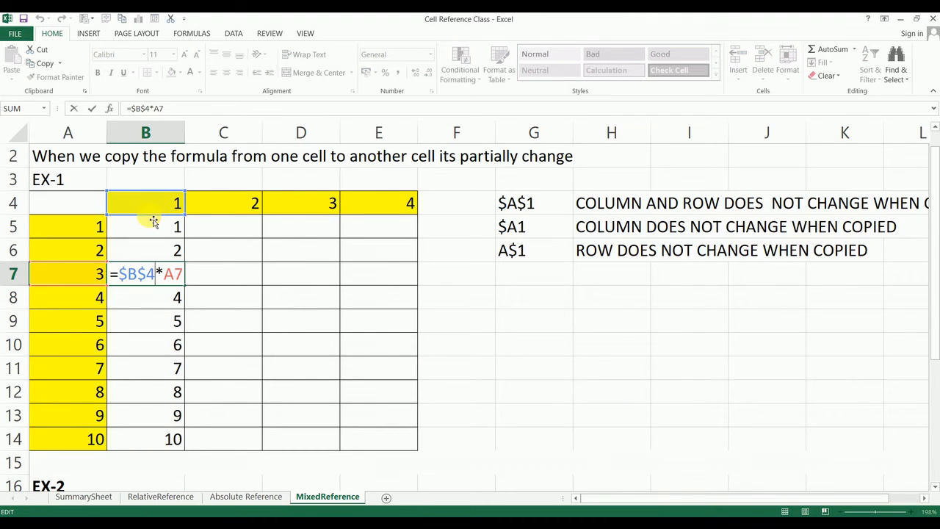
pyautogui.press('Escape')
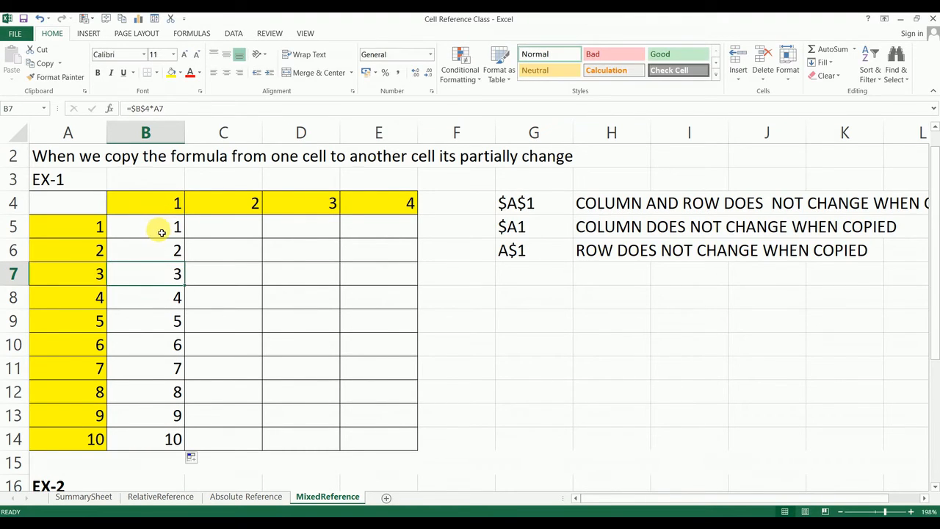
# Select B5:B14 and fill B5's formula down through the selected range
pyautogui.click(162, 232)
pyautogui.hotkey('shift', 'Down')
pyautogui.hotkey('shift', 'Down')
pyautogui.hotkey('shift', 'Down')
pyautogui.hotkey('shift', 'Down')
pyautogui.hotkey('shift', 'Down')
pyautogui.hotkey('shift', 'Down')
pyautogui.hotkey('shift', 'Down')
pyautogui.hotkey('shift', 'Down')
pyautogui.hotkey('shift', 'Down')
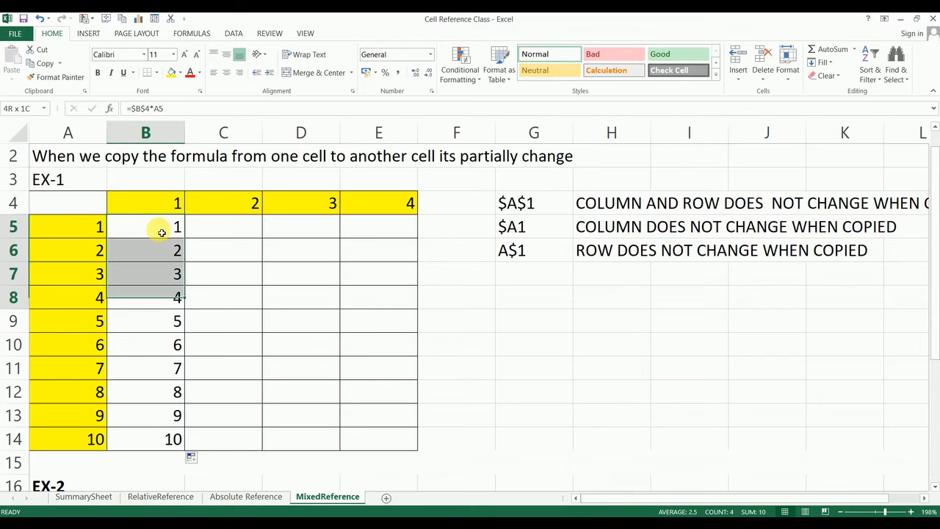
pyautogui.hotkey('ctrl', 'd')
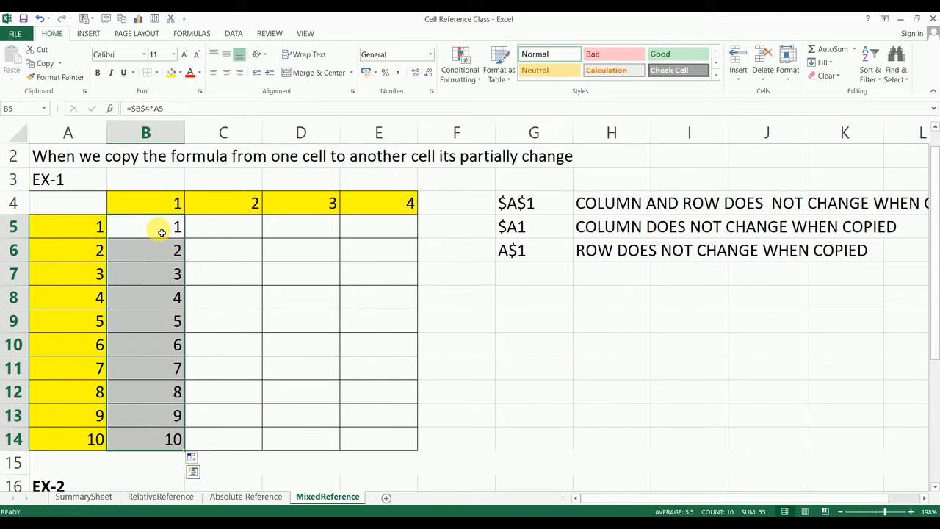
# Try filling the column B formulas right across to column E, then undo that fill
pyautogui.hotkey('shift', 'Right')
pyautogui.hotkey('shift', 'Right')
pyautogui.hotkey('shift', 'Right')
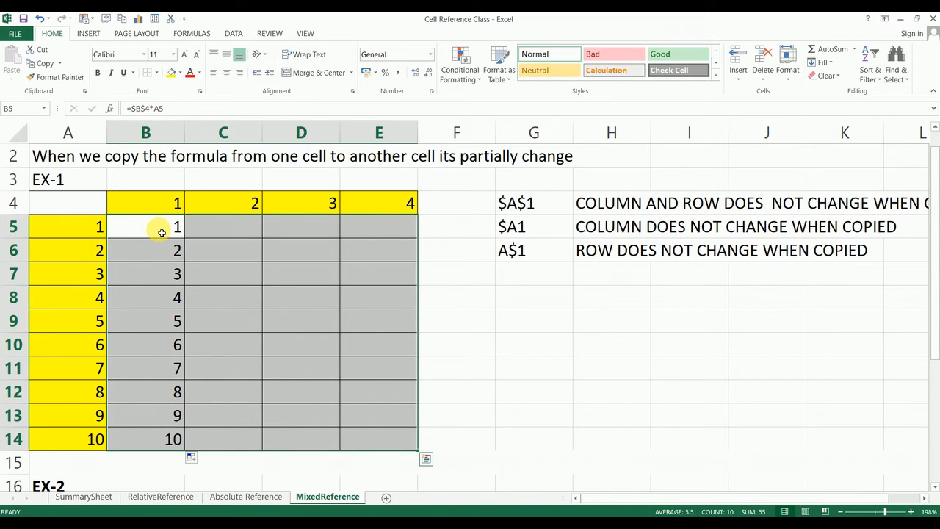
pyautogui.hotkey('ctrl', 'r')
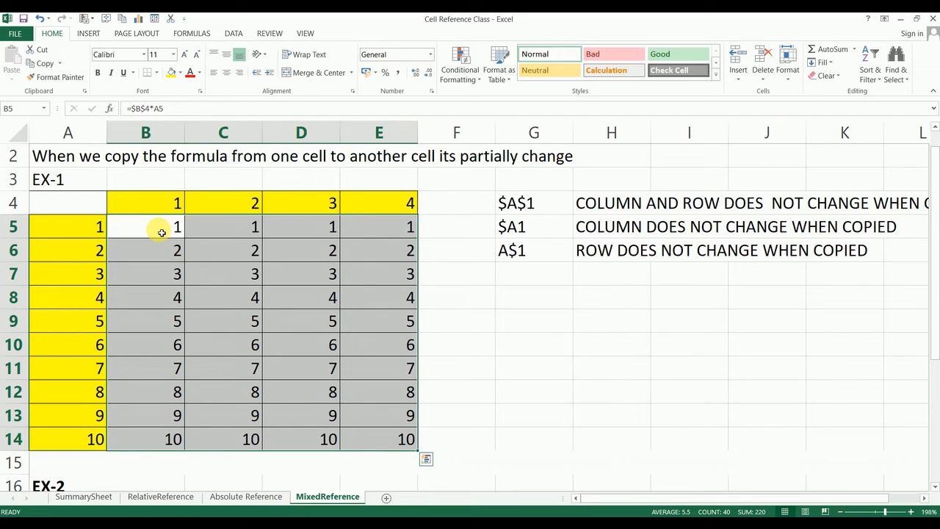
pyautogui.hotkey('ctrl', 'z')
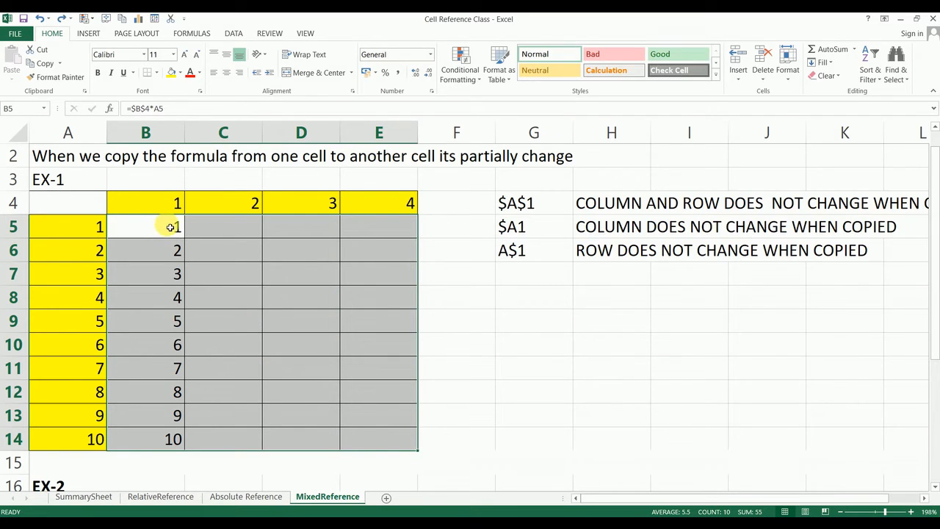
# Copy the formula in B5 to C5 and inspect which of its two references changes
pyautogui.doubleClick(162, 233)
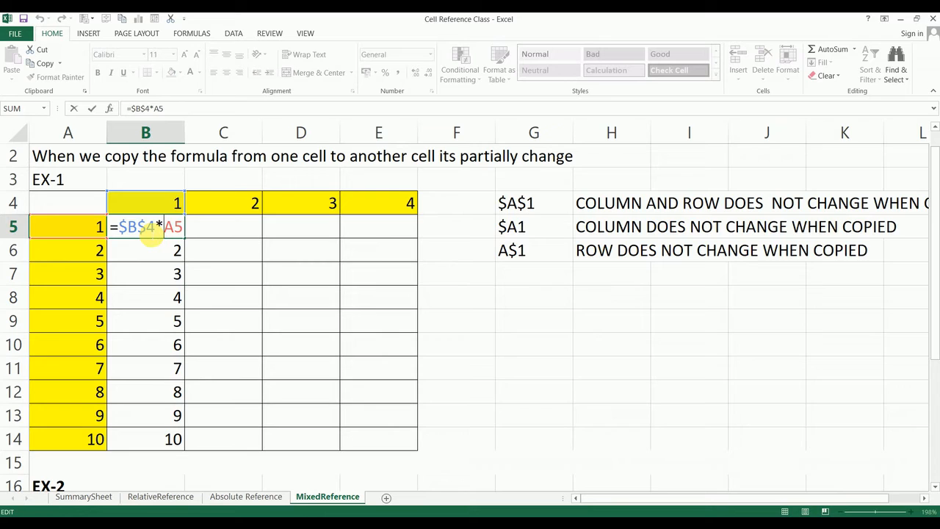
pyautogui.press('Escape')
pyautogui.hotkey('ctrl', 'c')
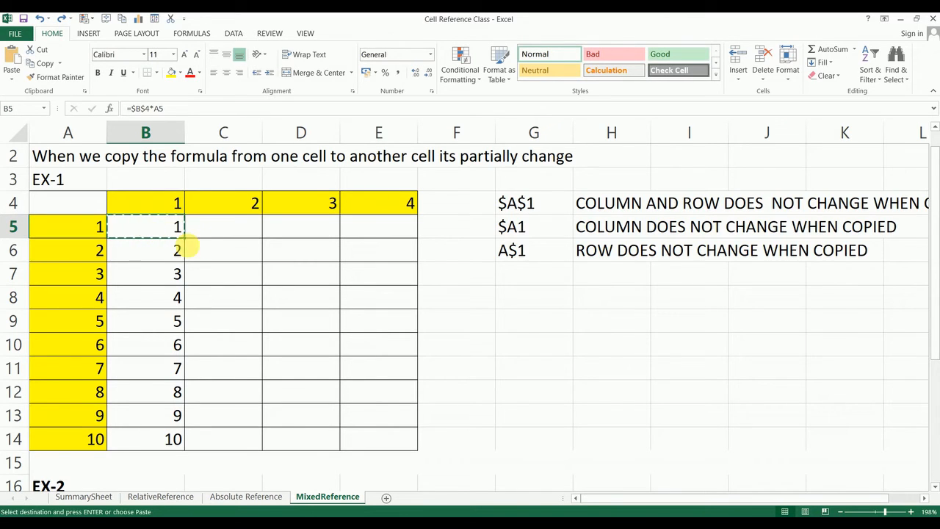
pyautogui.click(208, 238)
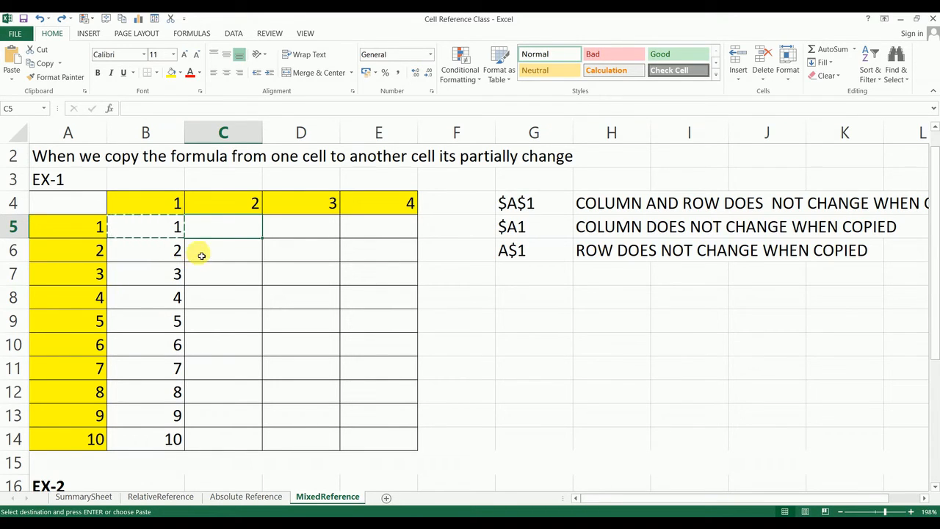
pyautogui.hotkey('ctrl', 'v')
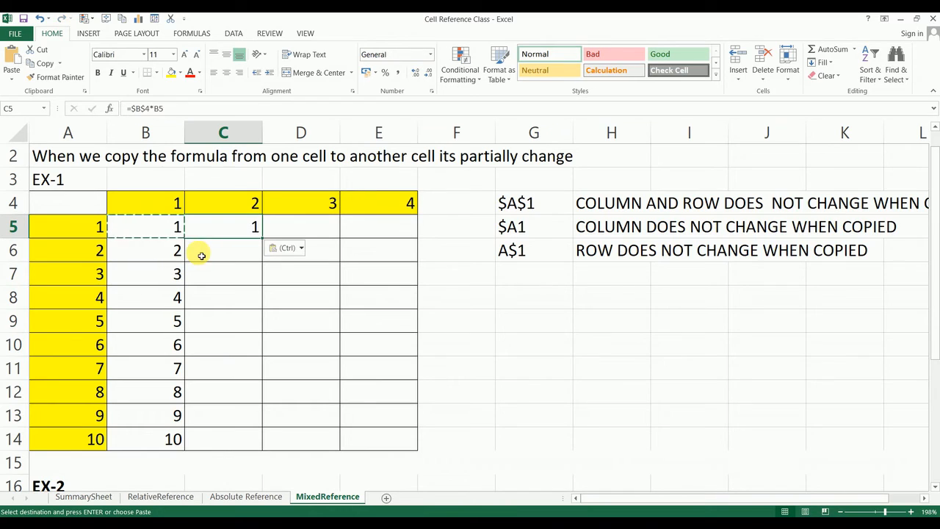
pyautogui.doubleClick(232, 226)
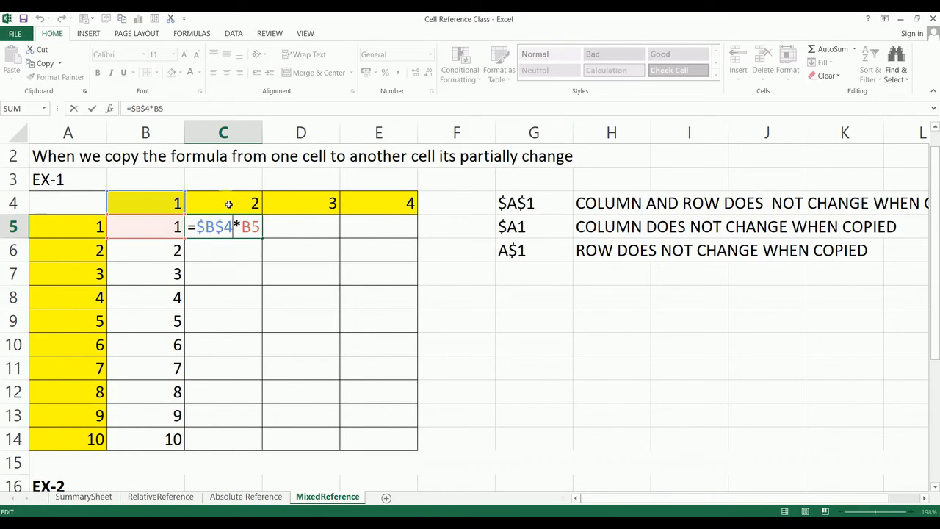
pyautogui.hotkey('ctrl', 'Return')
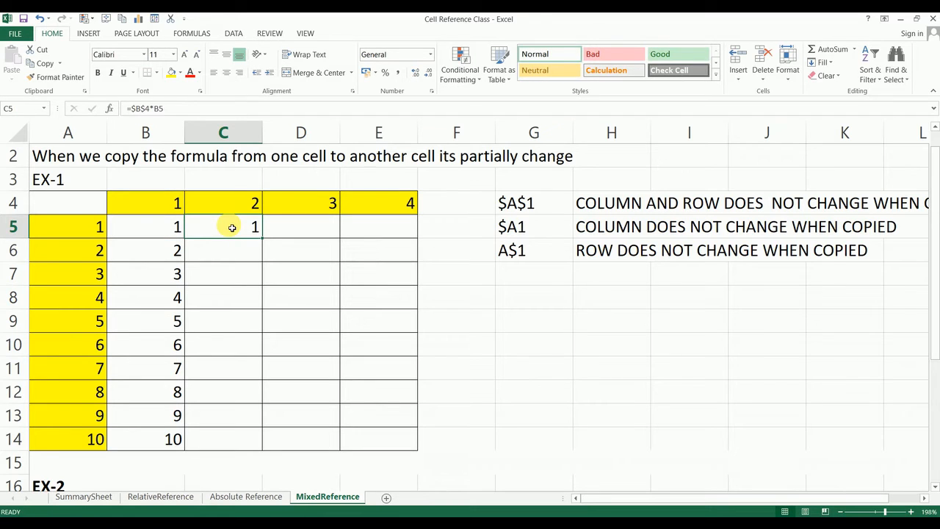
pyautogui.doubleClick(169, 227)
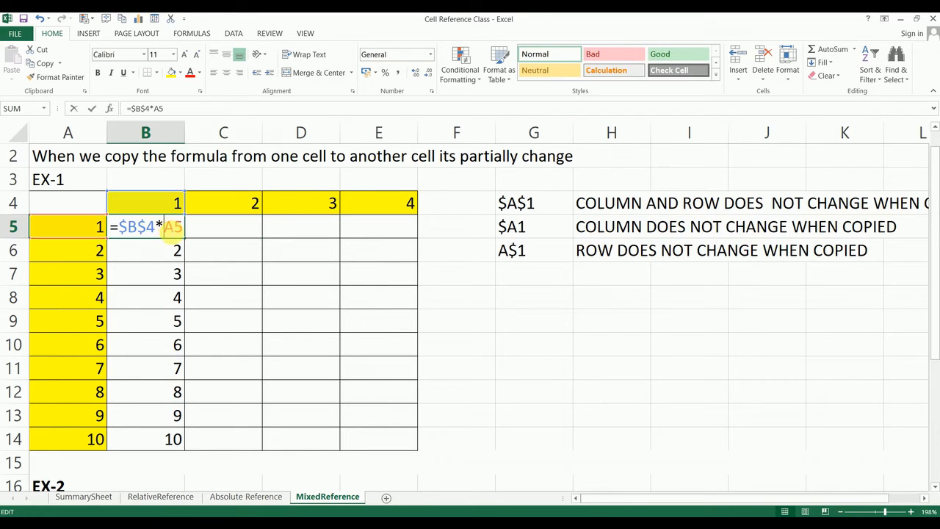
pyautogui.click(129, 227)
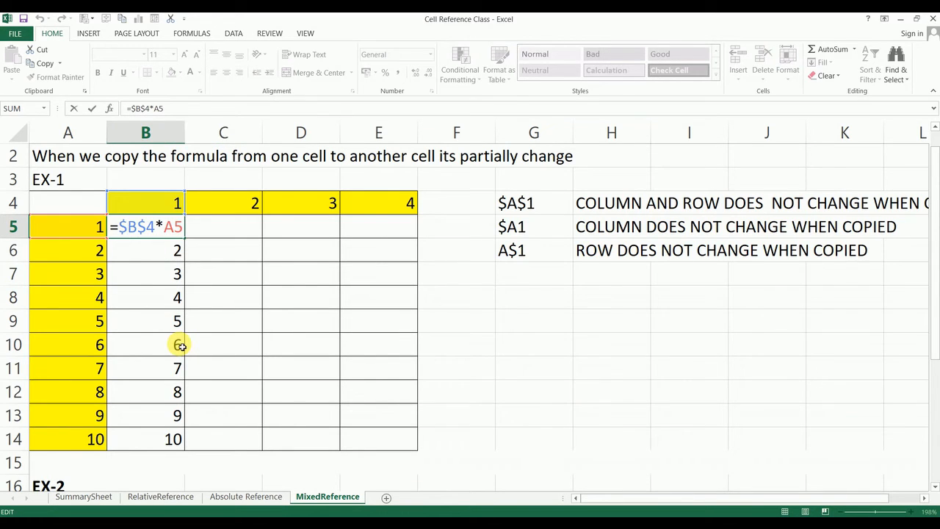
pyautogui.press('BackSpace')
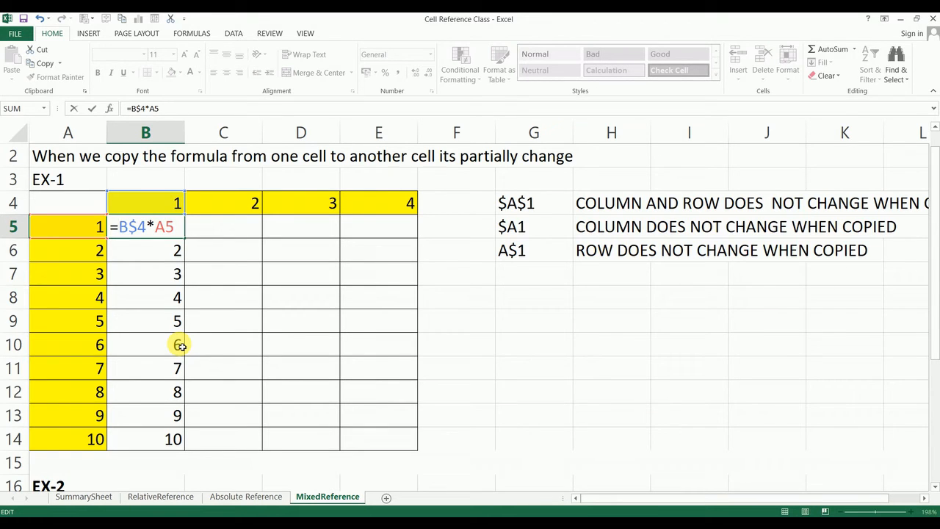
pyautogui.press('Escape')
# Cycle the $B$4 reference in B5 through its reference types and set the formula to =B$4*A5
pyautogui.doubleClick(166, 226)
pyautogui.click(140, 227)
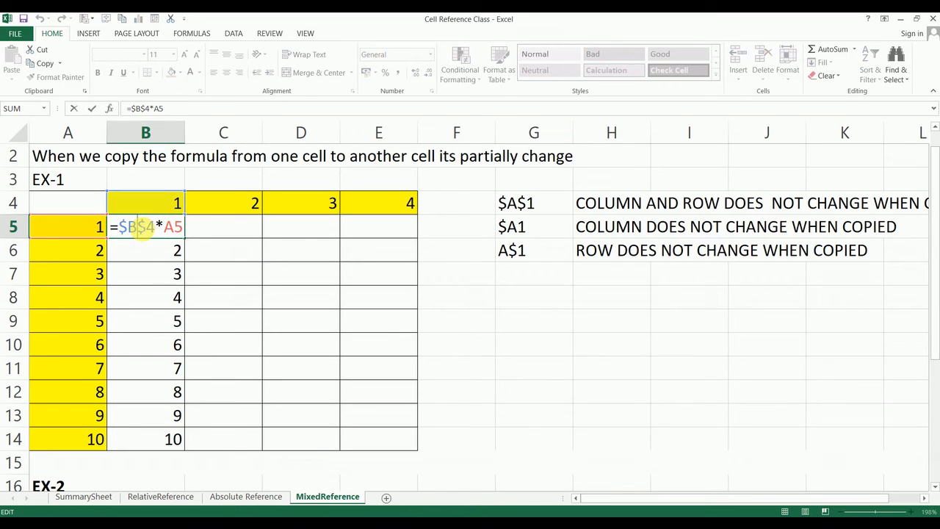
pyautogui.press('F4')
pyautogui.press('F4')
pyautogui.press('F4')
pyautogui.press('F4')
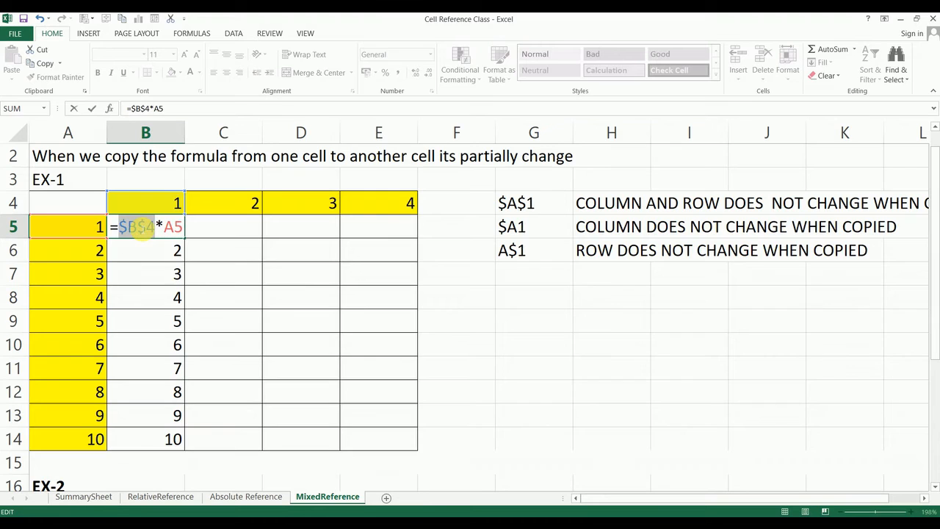
pyautogui.press('F4')
pyautogui.press('F4')
pyautogui.press('F4')
pyautogui.press('F4')
pyautogui.press('F4')
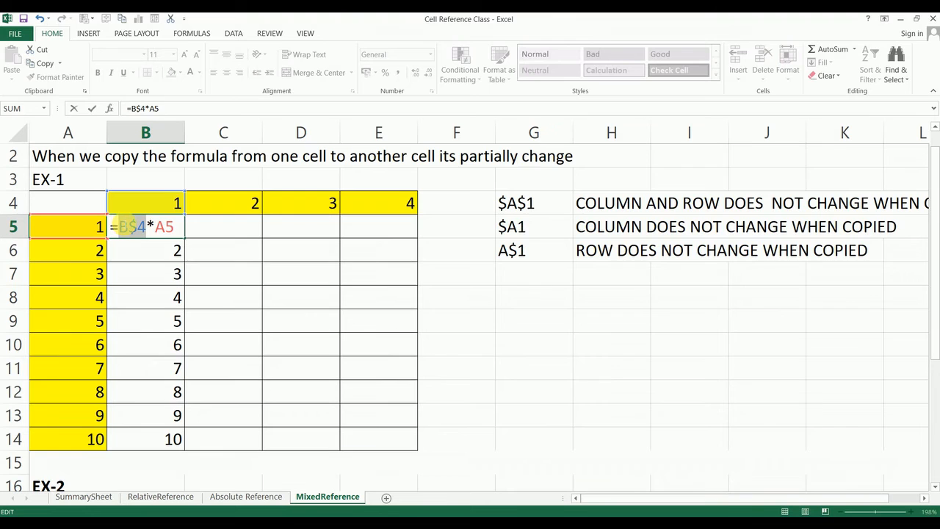
pyautogui.click(122, 227)
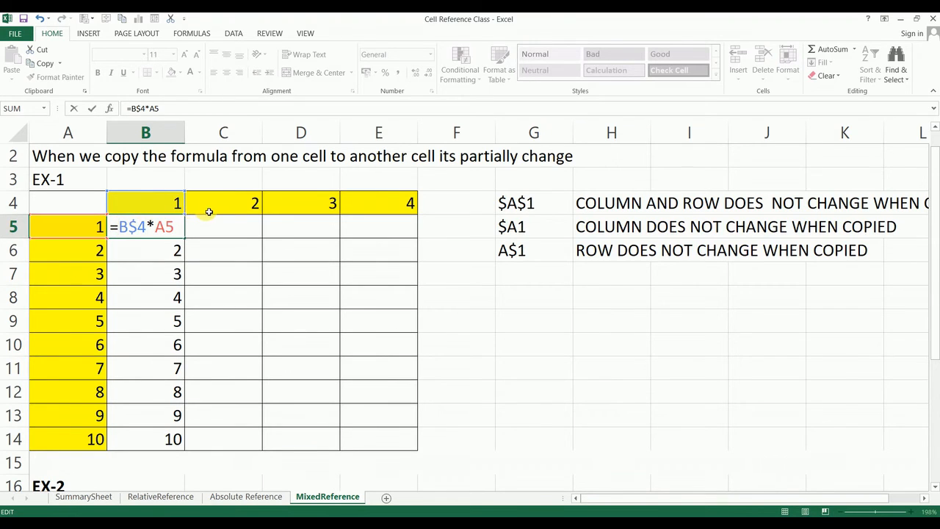
pyautogui.press('Return')
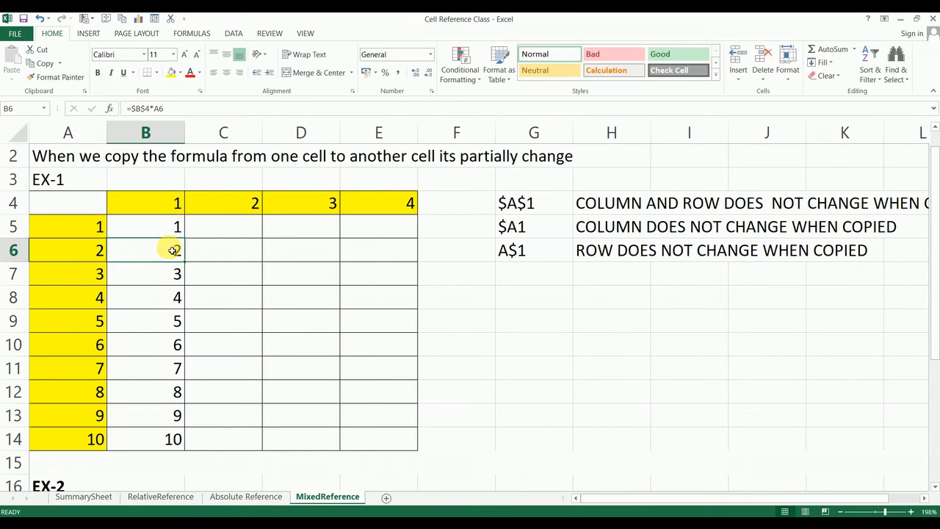
# Fill the formula =B$4*A5 from B5 down to B14 and across to column E
pyautogui.click(178, 228)
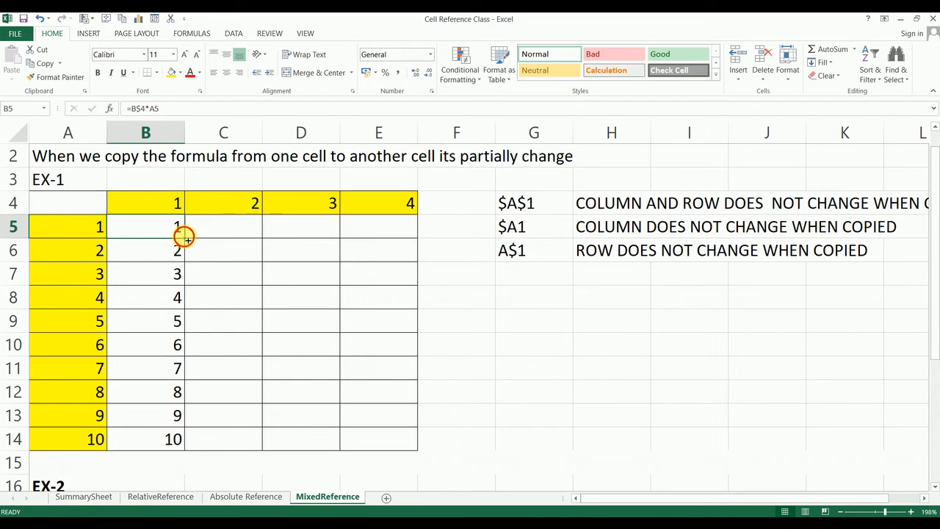
pyautogui.doubleClick(185, 238)
pyautogui.moveTo(185, 451); pyautogui.dragTo(257, 439)
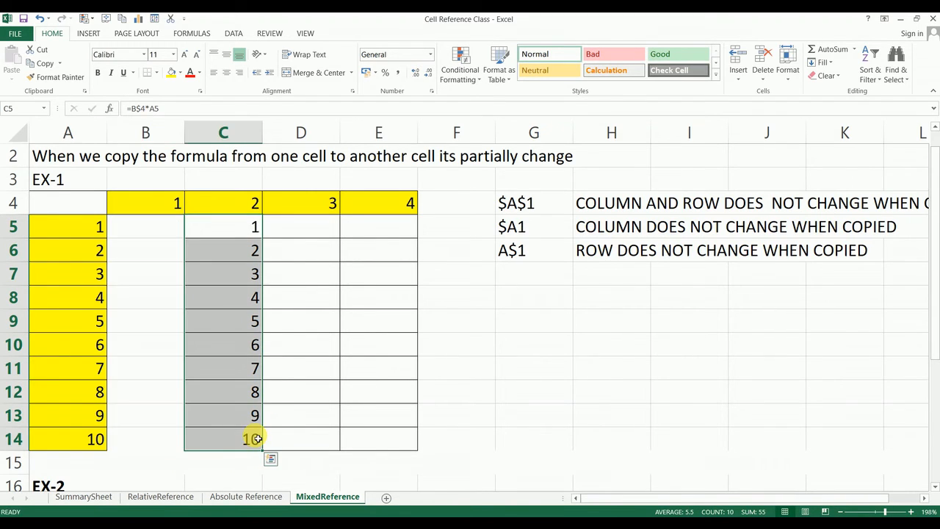
pyautogui.hotkey('ctrl', 'z')
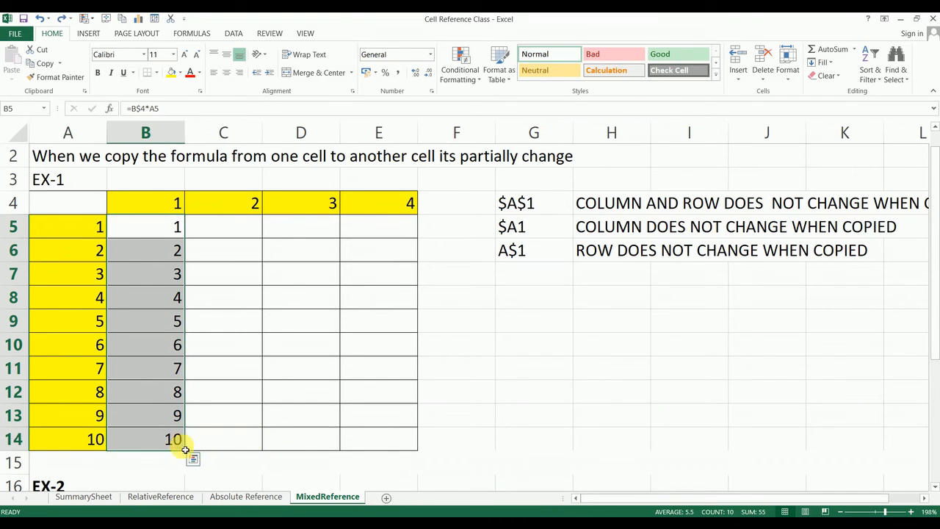
pyautogui.moveTo(188, 452); pyautogui.dragTo(248, 443)
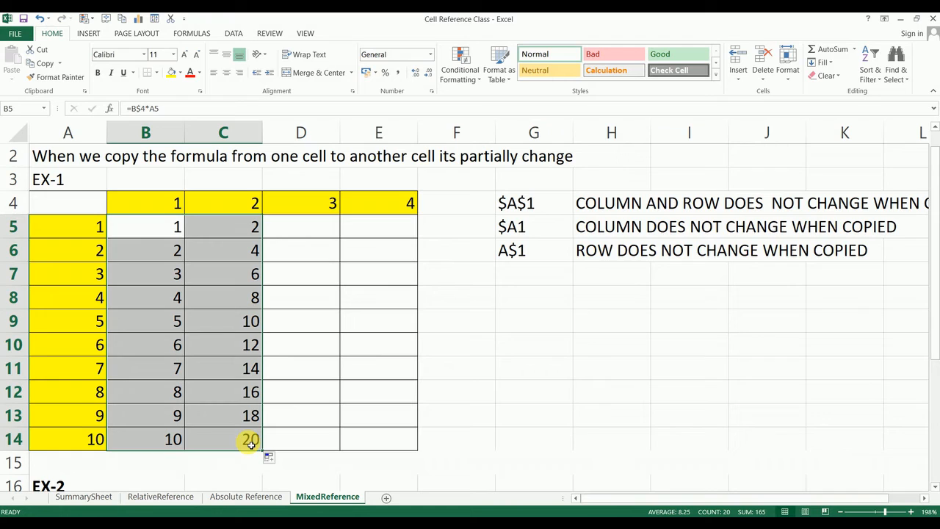
pyautogui.moveTo(266, 452); pyautogui.dragTo(394, 441)
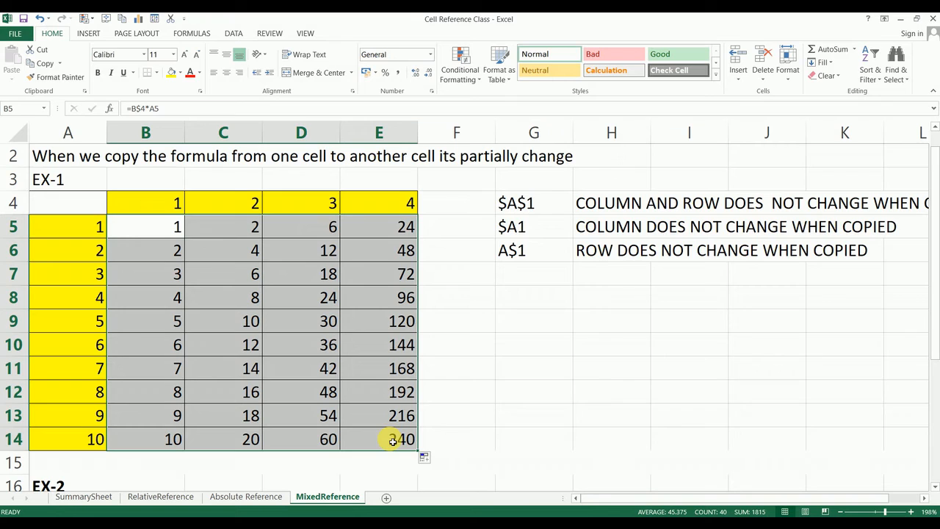
# Inspect the formulas in B5, C5, D5 and E5 to compare how the row-locked reference behaves across columns
pyautogui.doubleClick(163, 226)
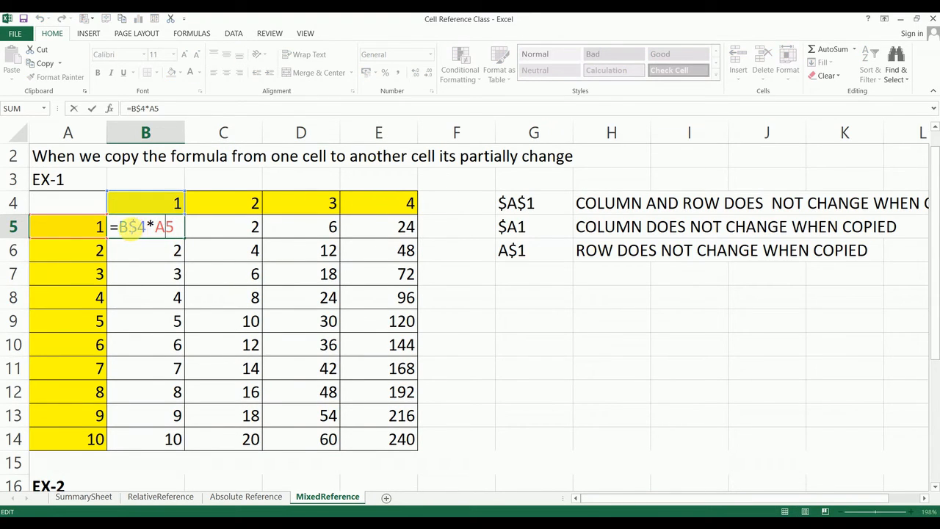
pyautogui.press('Escape')
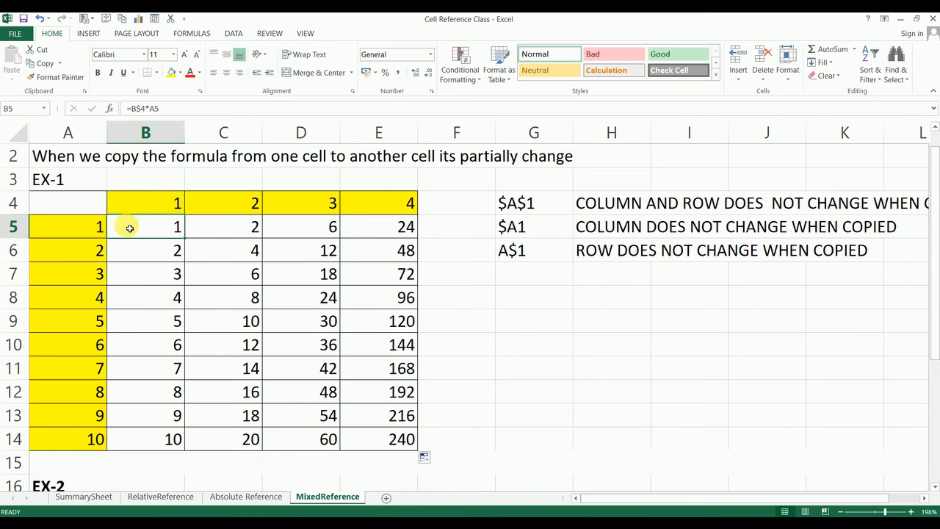
pyautogui.doubleClick(222, 227)
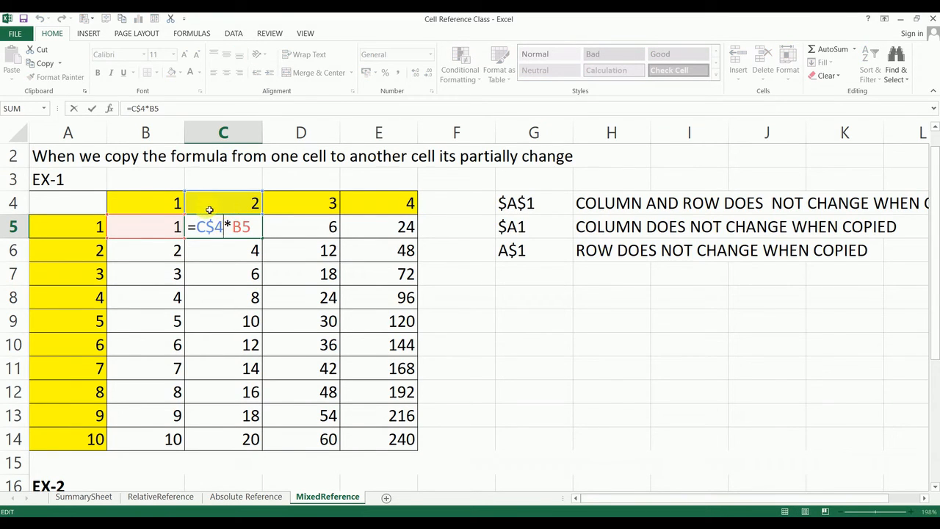
pyautogui.press('Escape')
pyautogui.doubleClick(306, 224)
pyautogui.press('Escape')
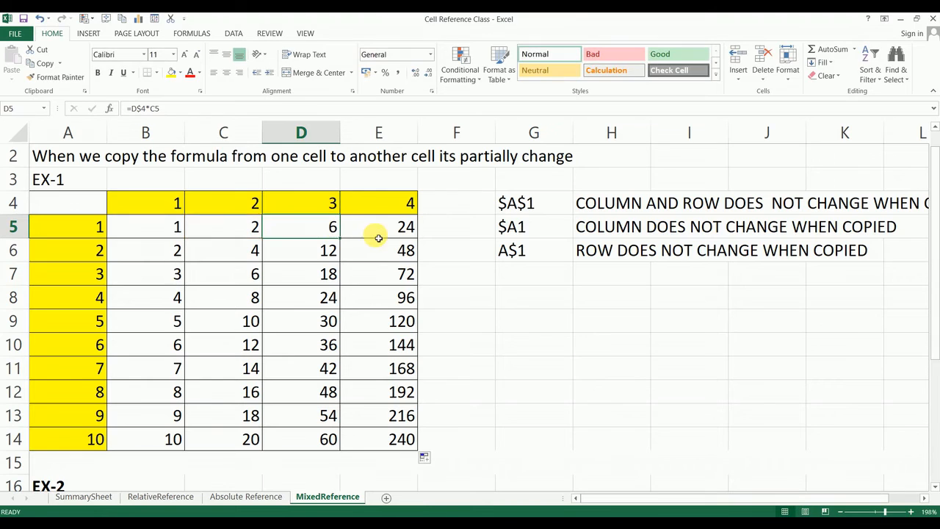
pyautogui.doubleClick(379, 227)
pyautogui.press('Escape')
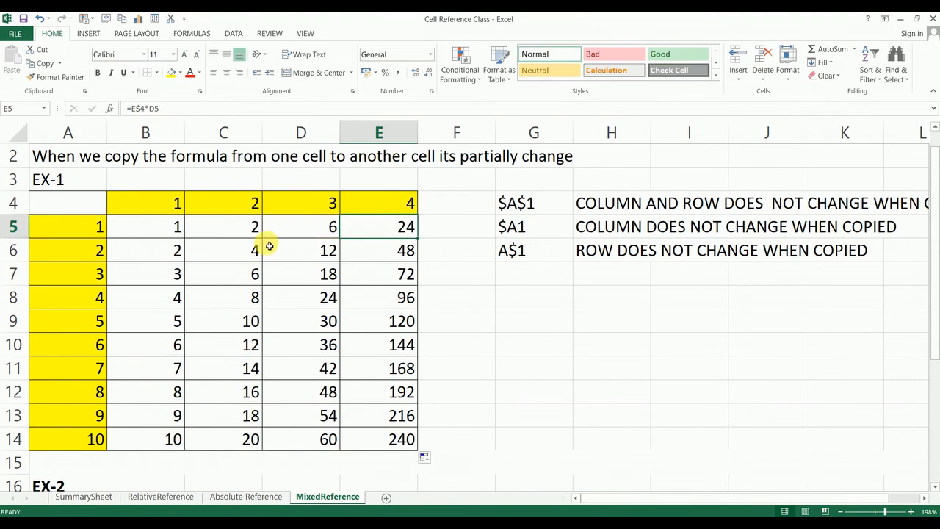
pyautogui.doubleClick(167, 228)
pyautogui.press('Escape')
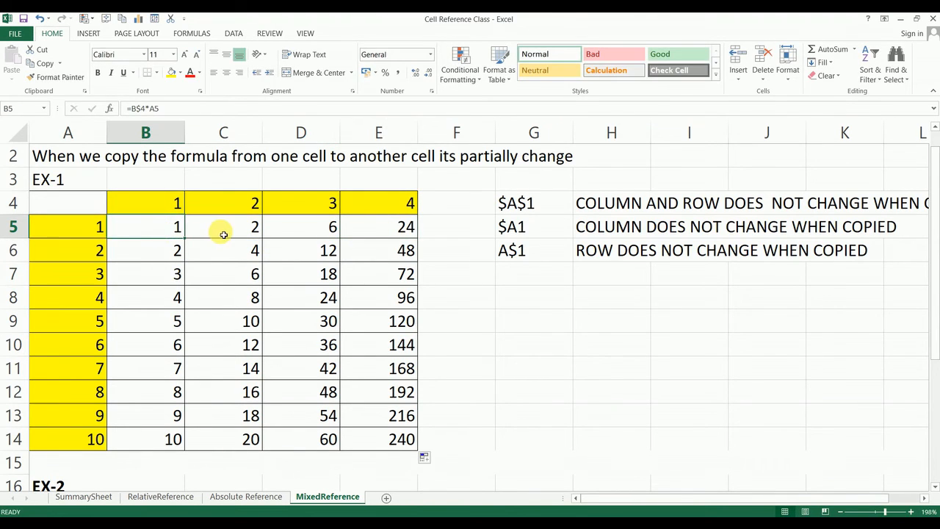
pyautogui.doubleClick(222, 231)
pyautogui.press('Escape')
pyautogui.doubleClick(294, 229)
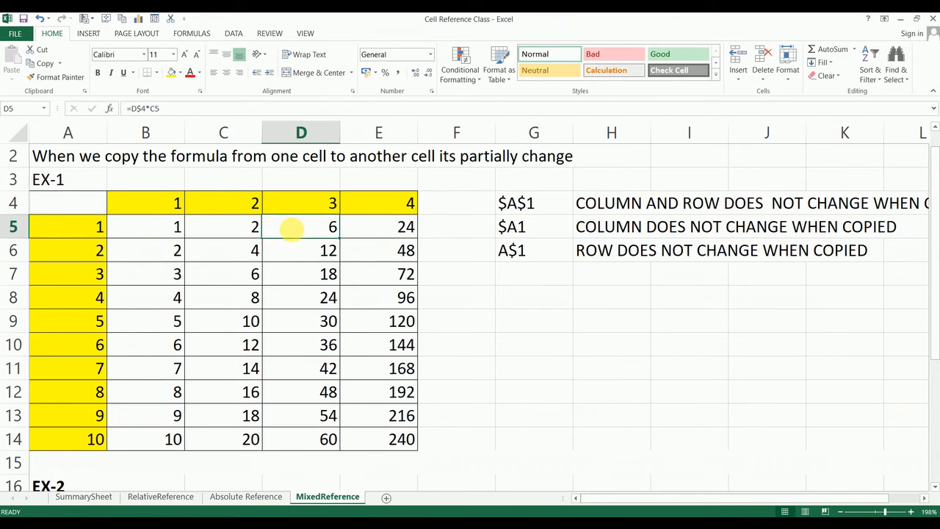
pyautogui.press('Escape')
pyautogui.doubleClick(370, 229)
pyautogui.press('Escape')
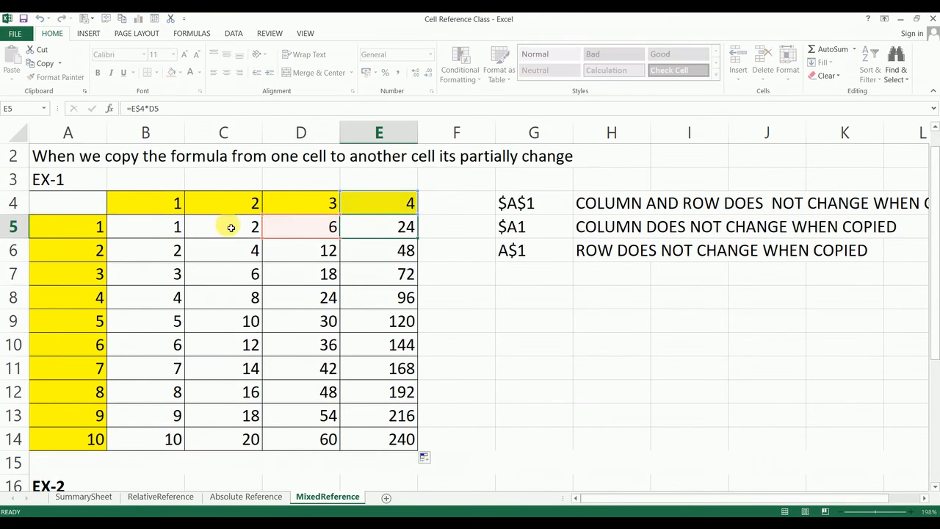
# Examine the second reference in the formulas of B5, C5 and D5 to see how the unlocked A5 behaves when copied right
pyautogui.doubleClick(158, 230)
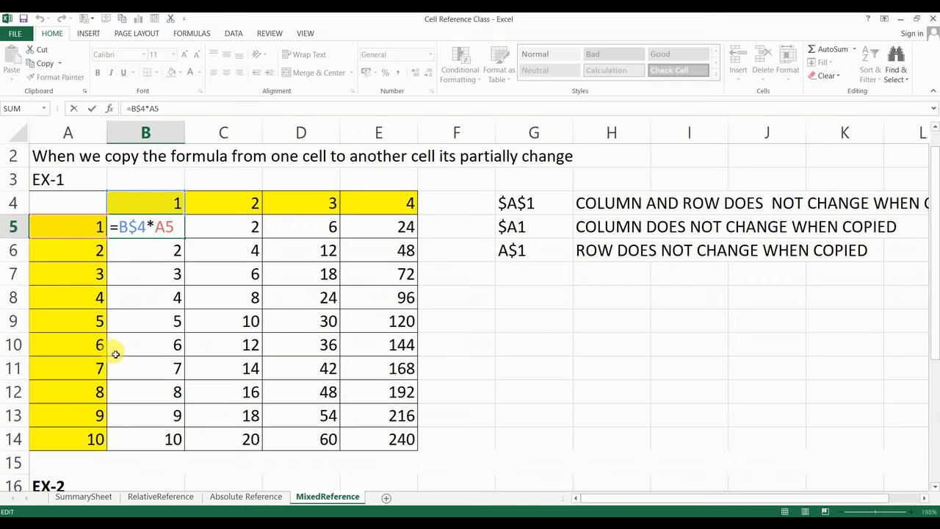
pyautogui.click(167, 227)
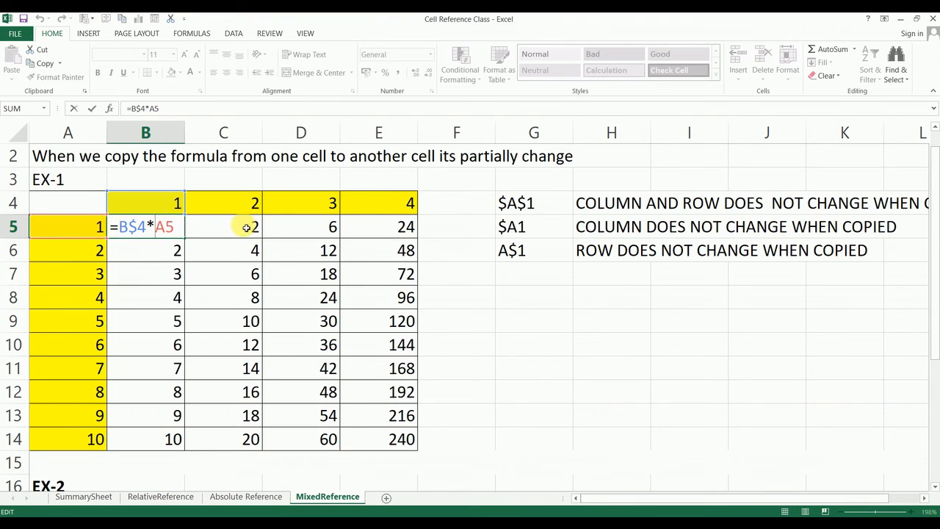
pyautogui.press('Escape')
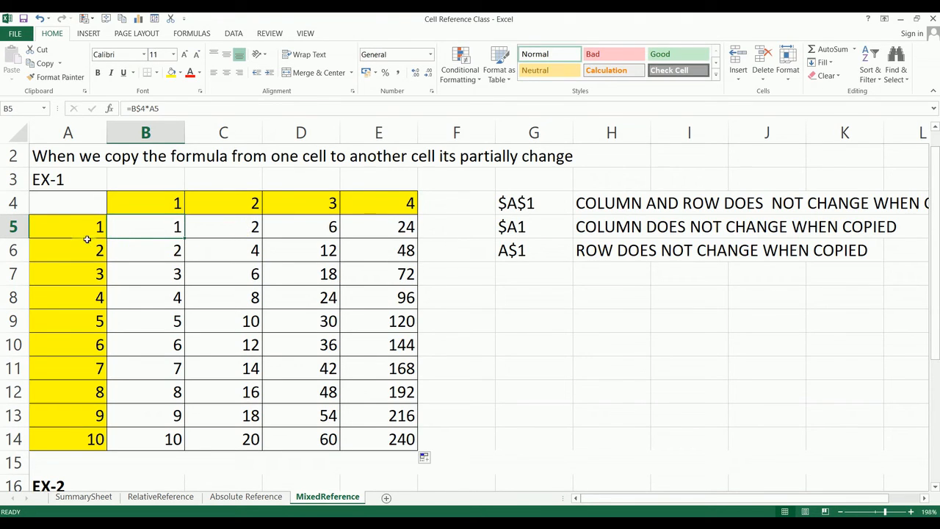
pyautogui.doubleClick(215, 227)
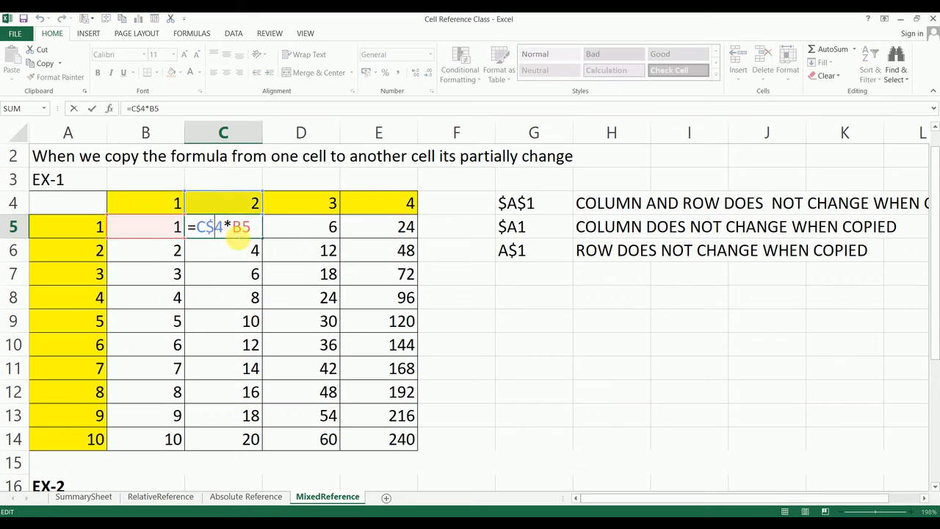
pyautogui.press('Escape')
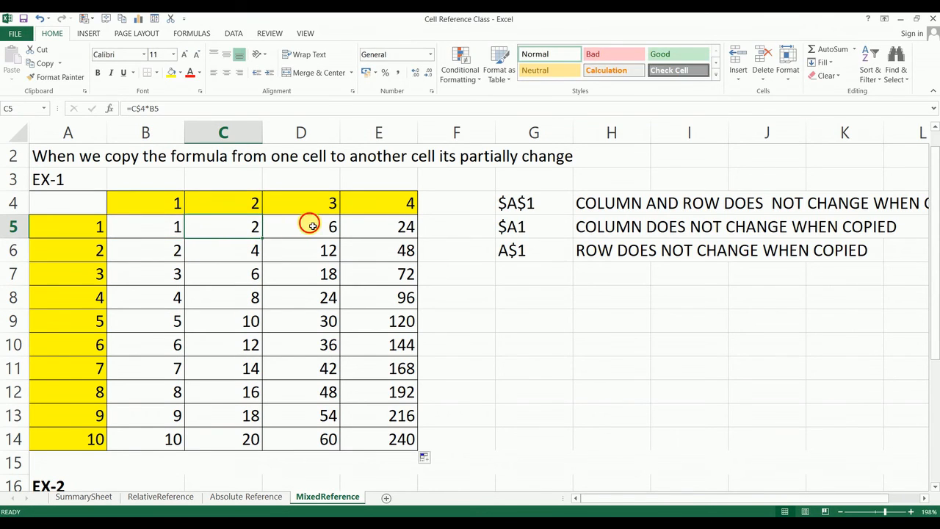
pyautogui.doubleClick(313, 227)
pyautogui.press('Escape')
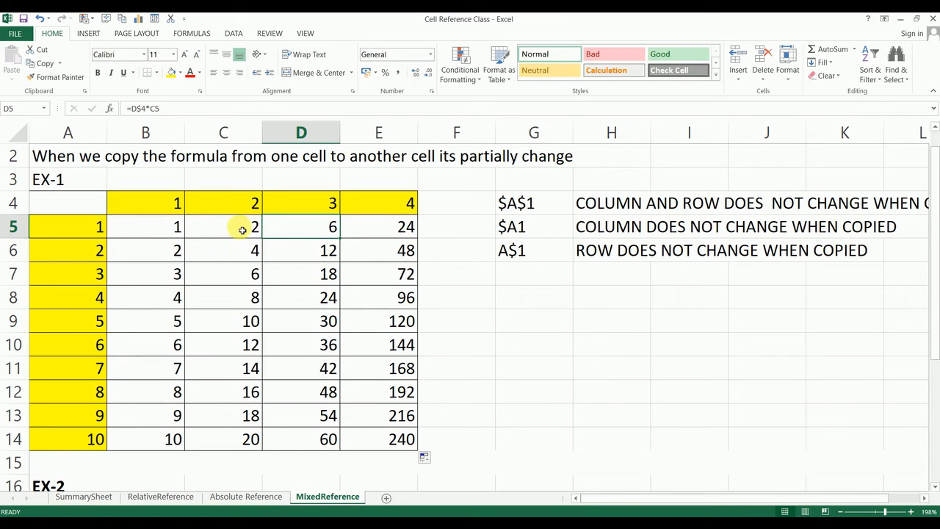
pyautogui.doubleClick(243, 230)
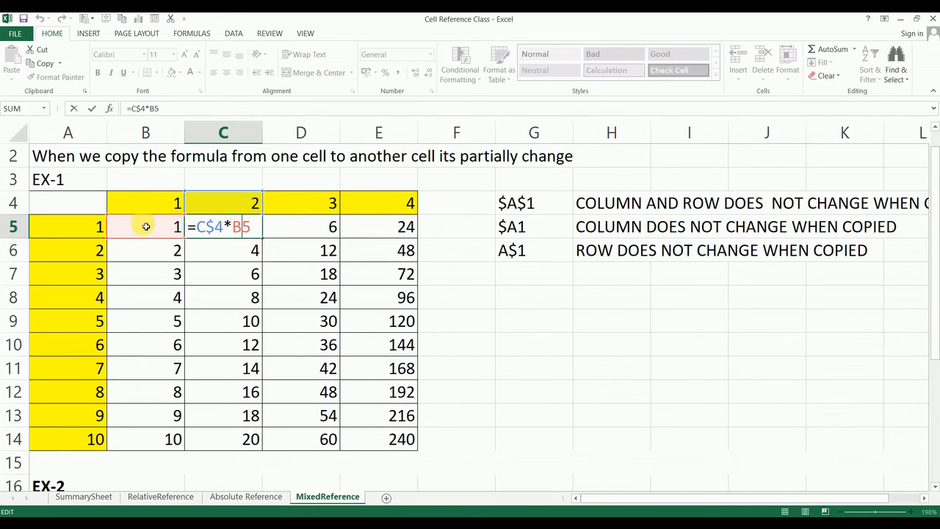
pyautogui.press('Escape')
pyautogui.click(295, 226)
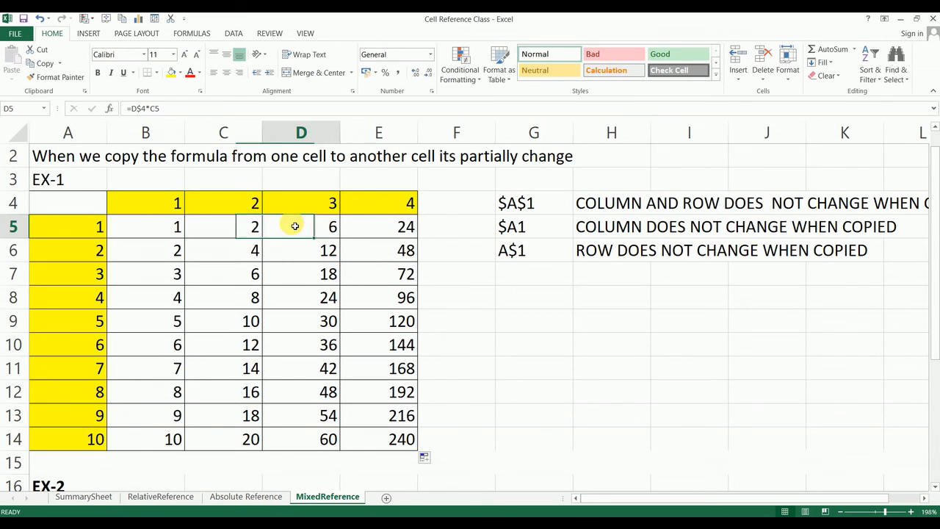
# Inspect the formulas in D5 and E5 to see which cells the unlocked second reference points to
pyautogui.doubleClick(294, 226)
pyautogui.press('Escape')
pyautogui.click(375, 226)
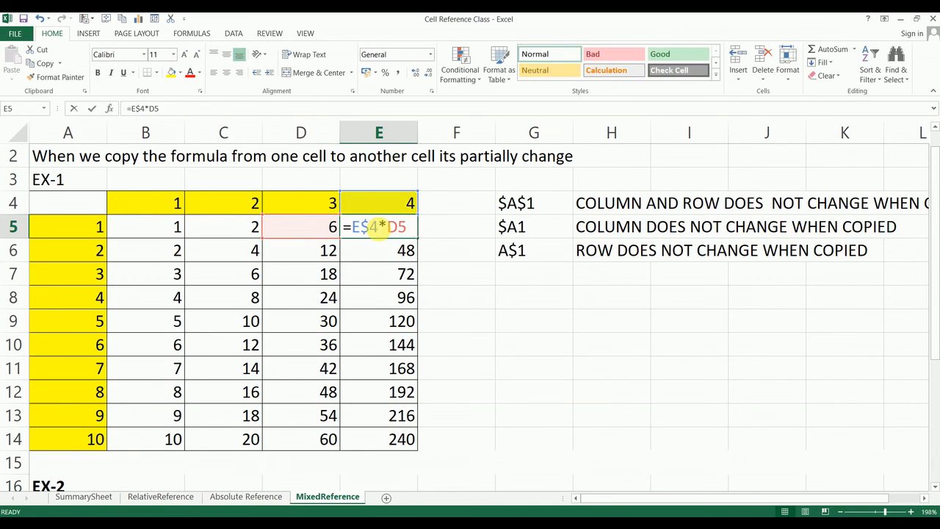
pyautogui.doubleClick(375, 226)
pyautogui.press('Escape')
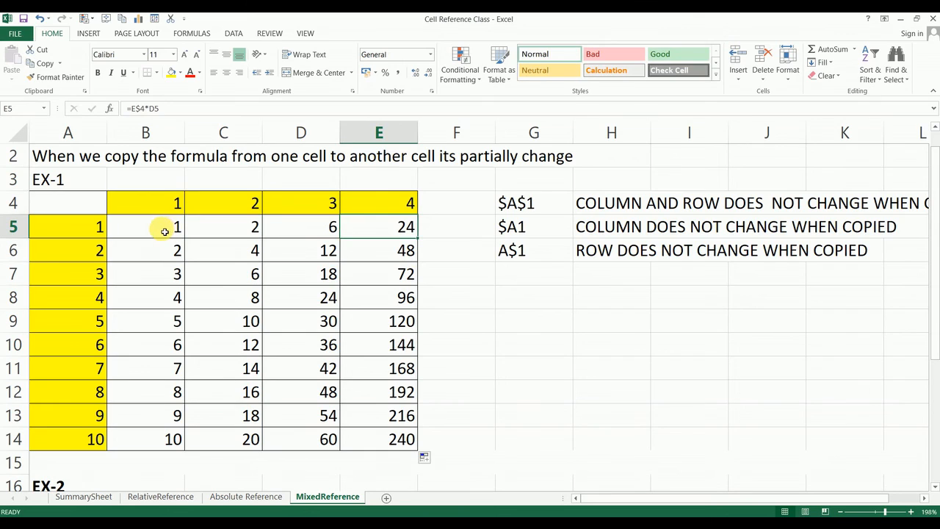
# Cycle the A5 reference in B5 through its reference types and set the formula to =B$4*$A5
pyautogui.doubleClick(164, 232)
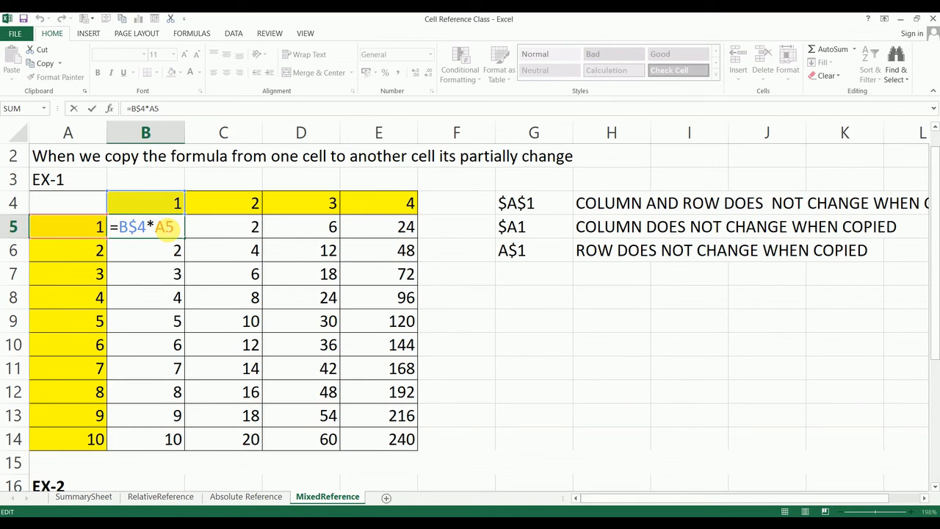
pyautogui.press('F4')
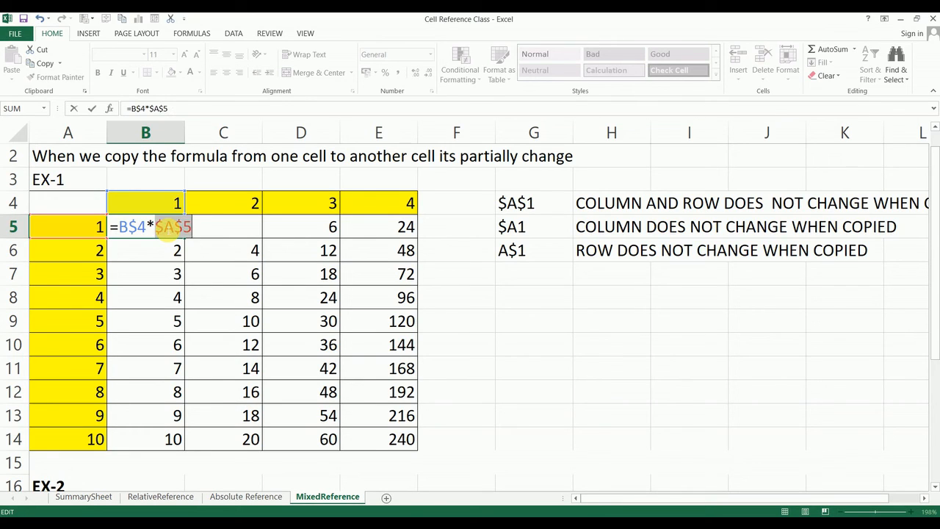
pyautogui.press('F4')
pyautogui.press('F4')
pyautogui.press('F4')
pyautogui.press('F4')
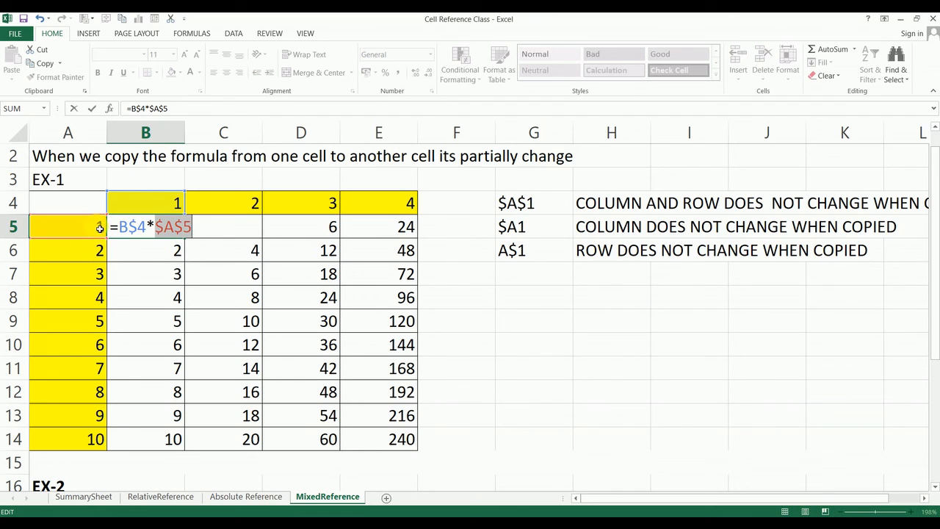
pyautogui.press('F4')
pyautogui.press('F4')
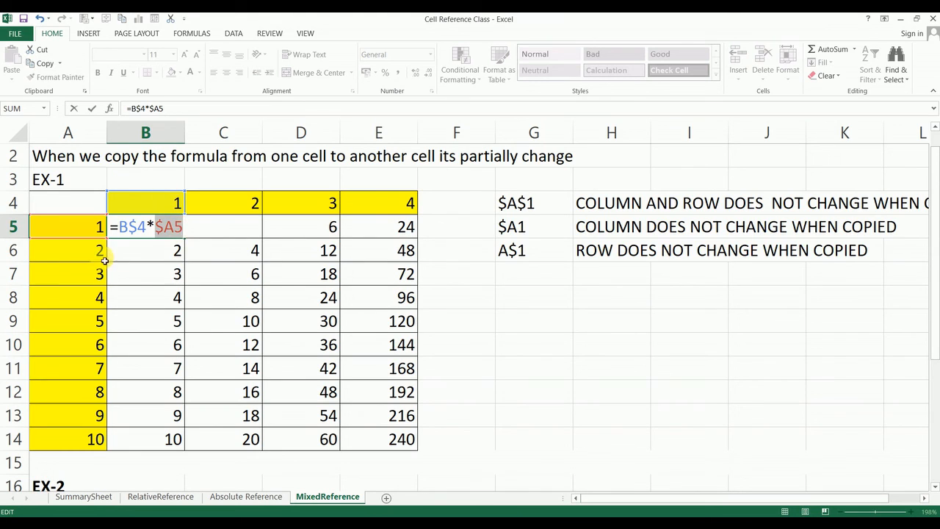
pyautogui.click(146, 232)
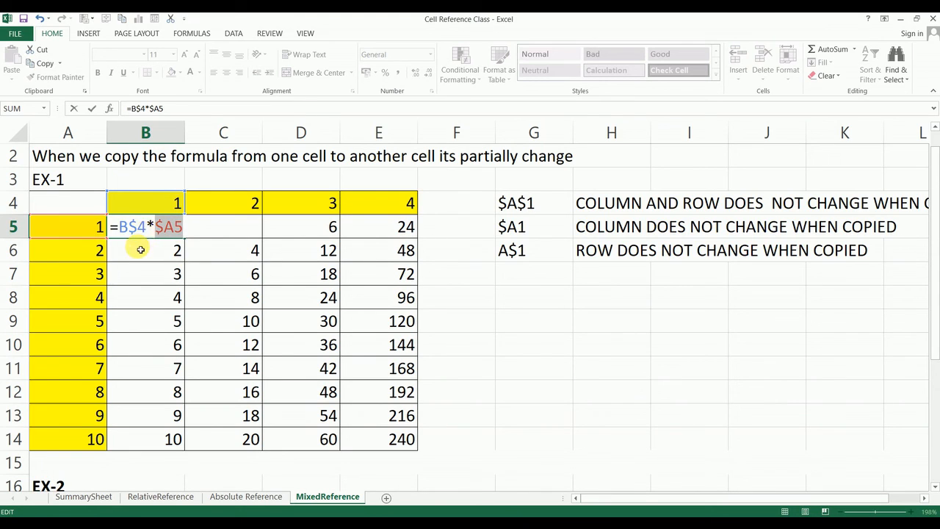
pyautogui.click(141, 250)
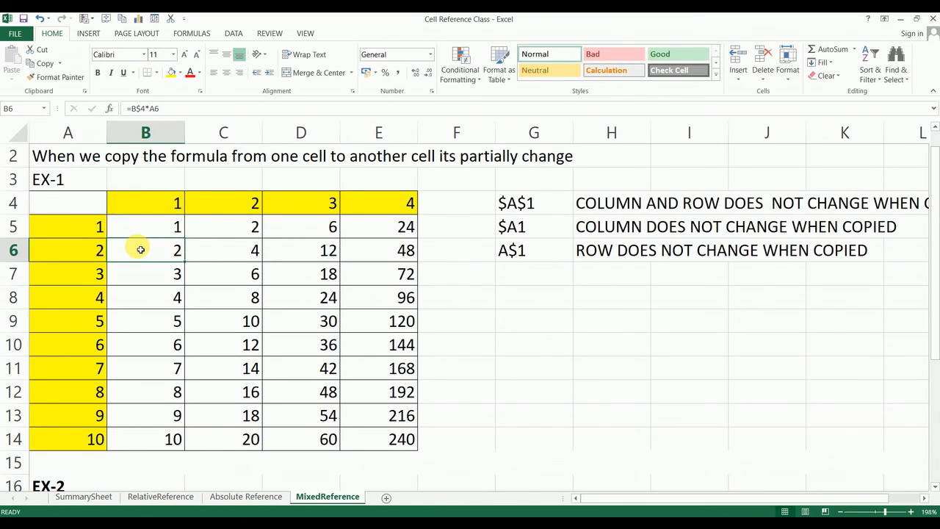
# Fill the B5 formula =B$4*$A5 through the whole EX-1 table range B5:E14
pyautogui.press('Up')
pyautogui.hotkey('shift', 'Down')
pyautogui.hotkey('shift', 'Down')
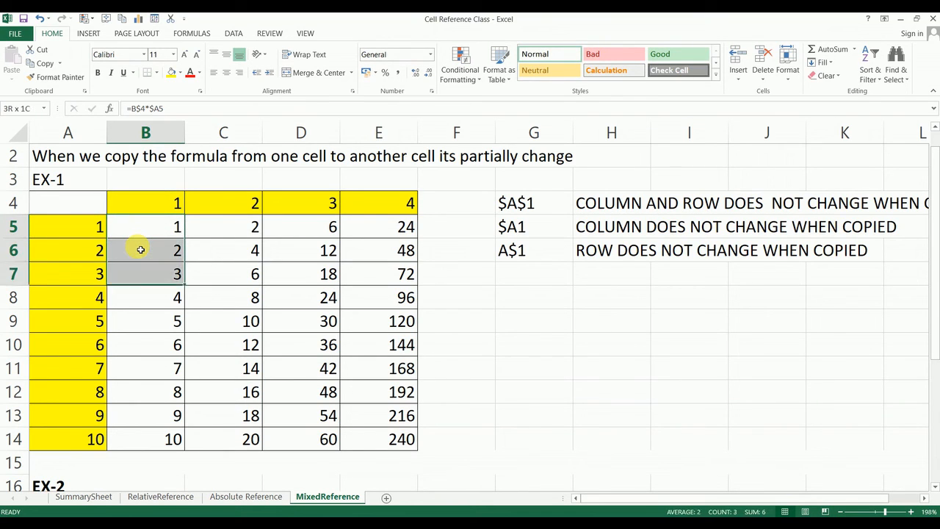
pyautogui.hotkey('shift', 'Down')
pyautogui.hotkey('shift', 'Down')
pyautogui.hotkey('shift', 'Down')
pyautogui.hotkey('shift', 'Down')
pyautogui.hotkey('shift', 'Down')
pyautogui.hotkey('shift', 'Down')
pyautogui.hotkey('shift', 'Down')
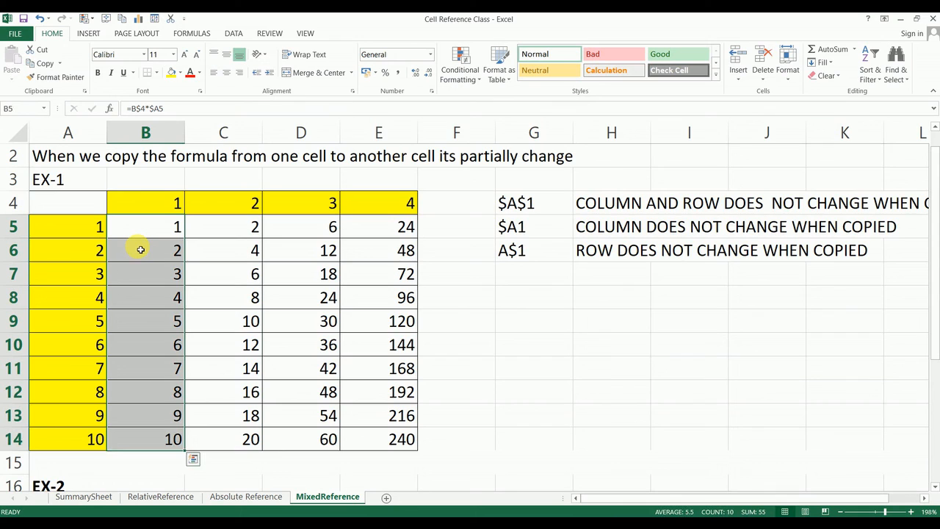
pyautogui.hotkey('shift', 'Right')
pyautogui.hotkey('shift', 'Right')
pyautogui.hotkey('shift', 'Right')
pyautogui.hotkey('shift', 'Right')
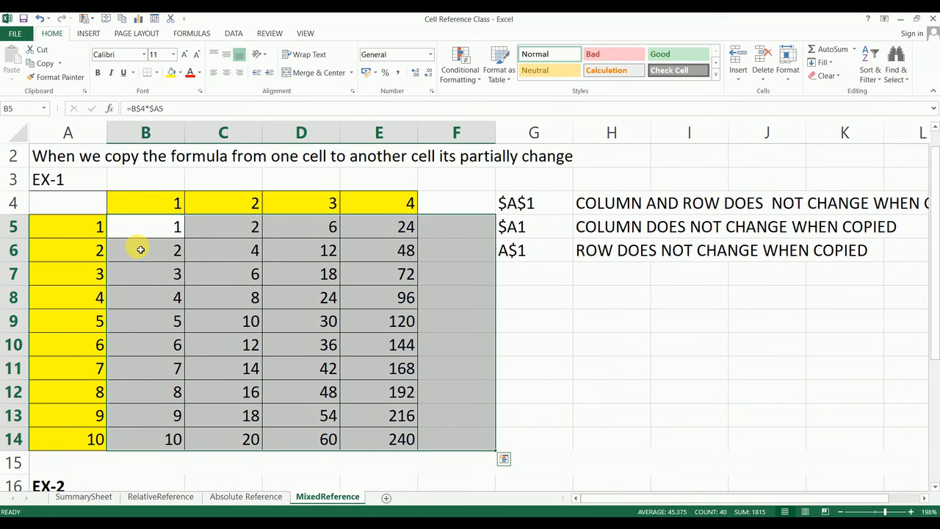
pyautogui.hotkey('shift', 'Left')
pyautogui.hotkey('ctrl', 'v')
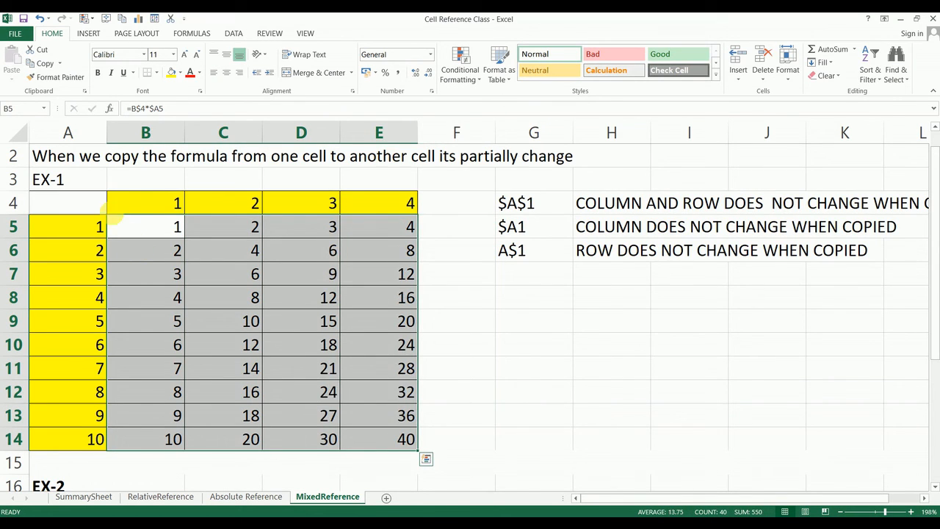
# Make B5 display its formula =B$4*$A5 as text and widen column B slightly to fit it
pyautogui.doubleClick(133, 225)
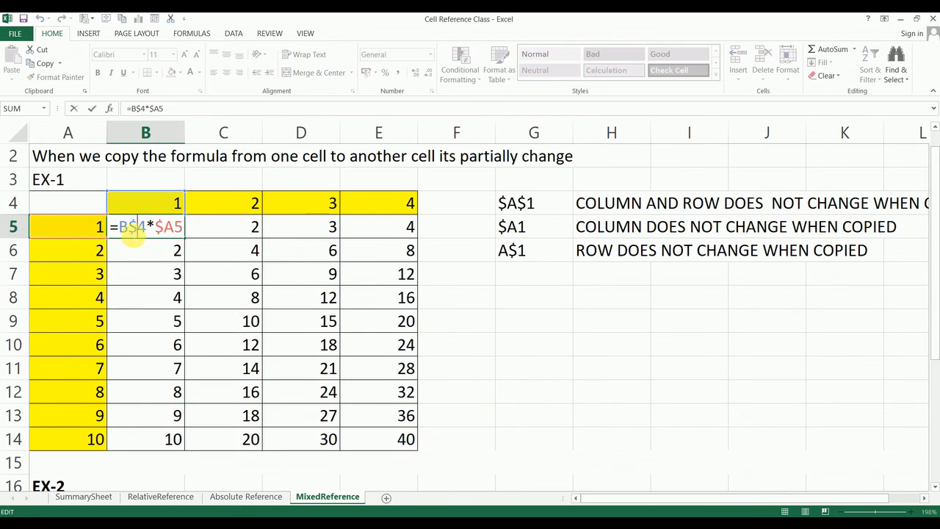
pyautogui.click(114, 228)
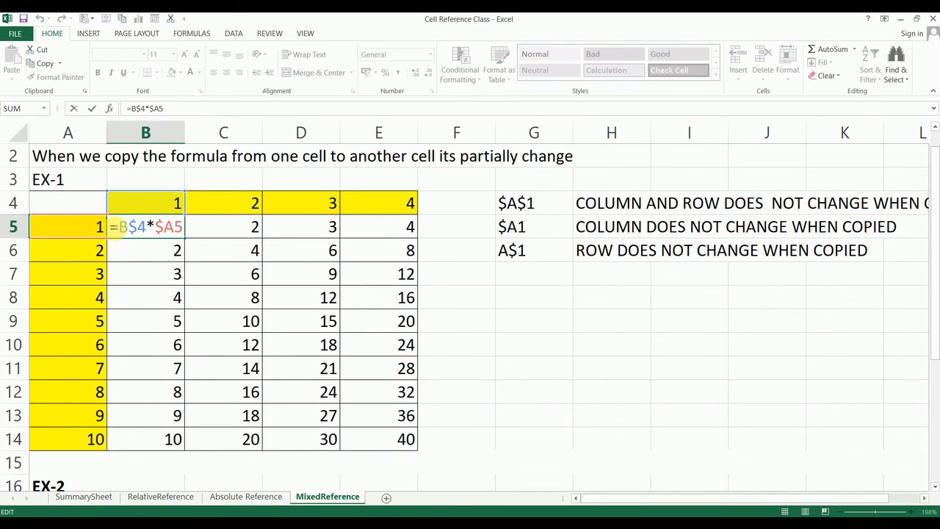
pyautogui.press('Return')
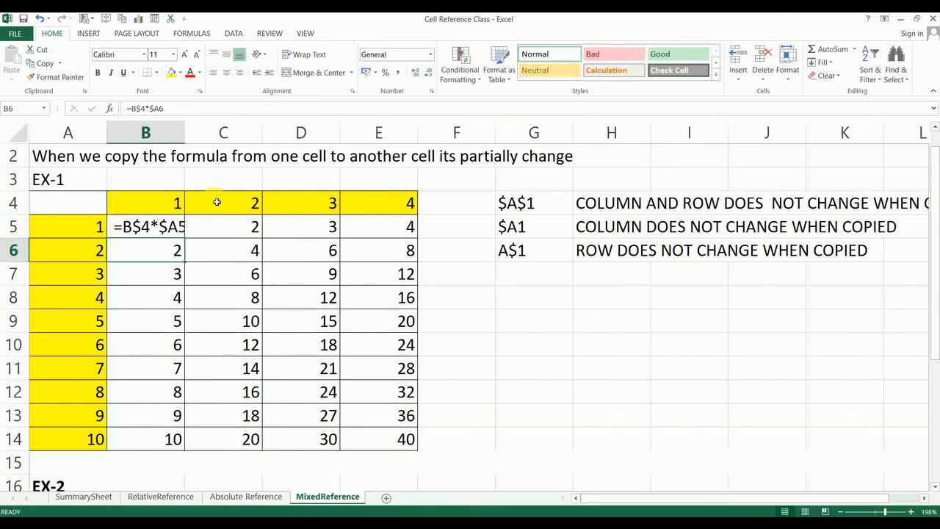
pyautogui.moveTo(188, 135); pyautogui.dragTo(195, 138)
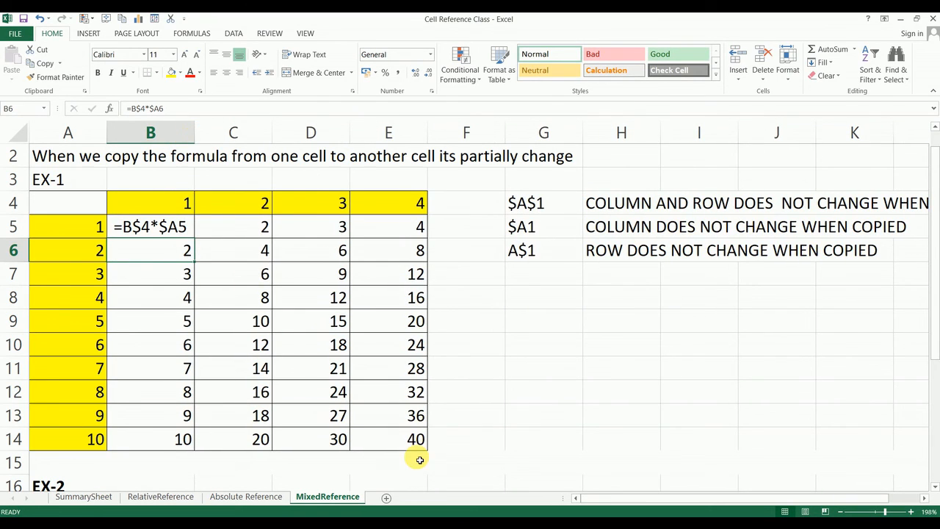